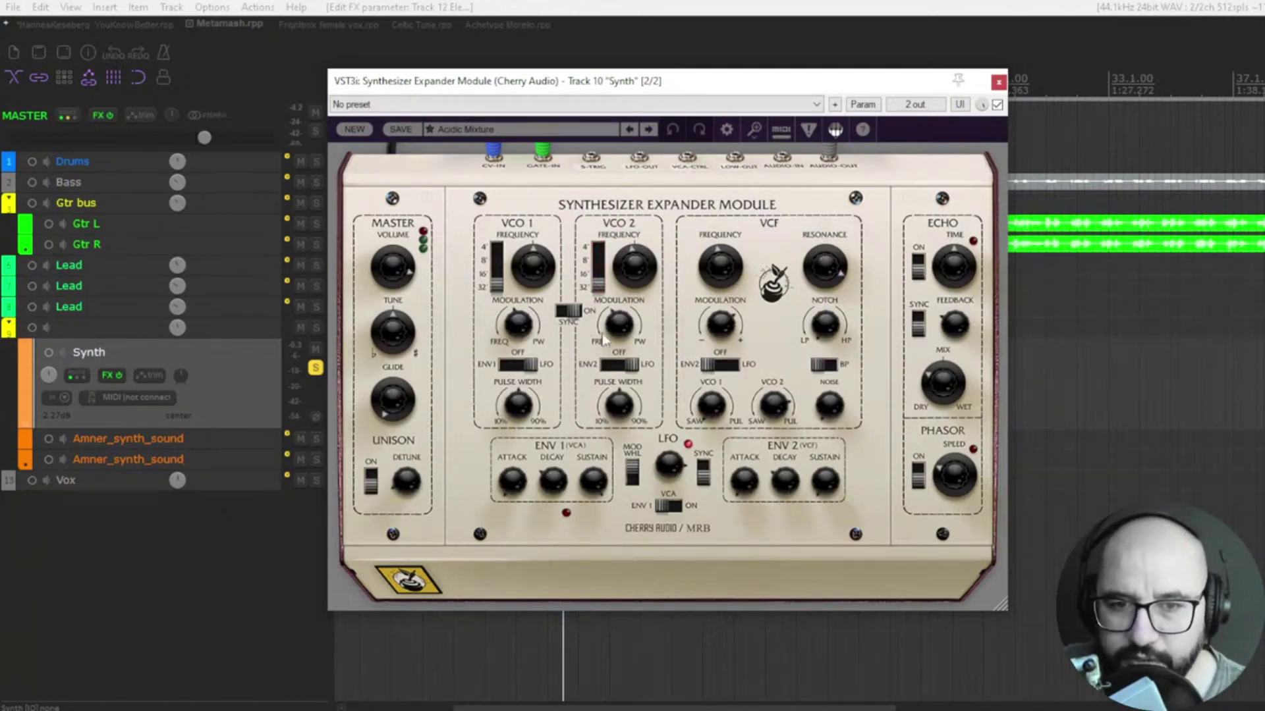
# Cycle VCO 1's modulation switch from ENV1 through OFF to LFO
pyautogui.click(516, 371)
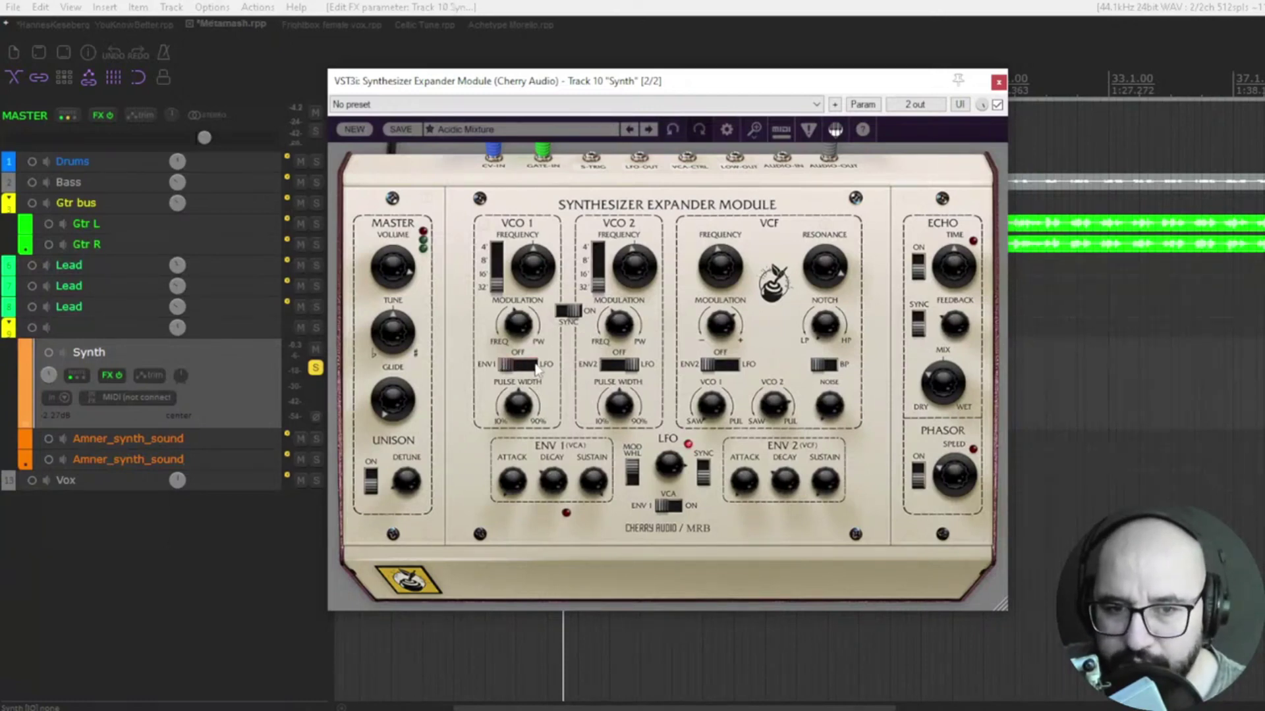
pyautogui.click(535, 365)
pyautogui.click(506, 366)
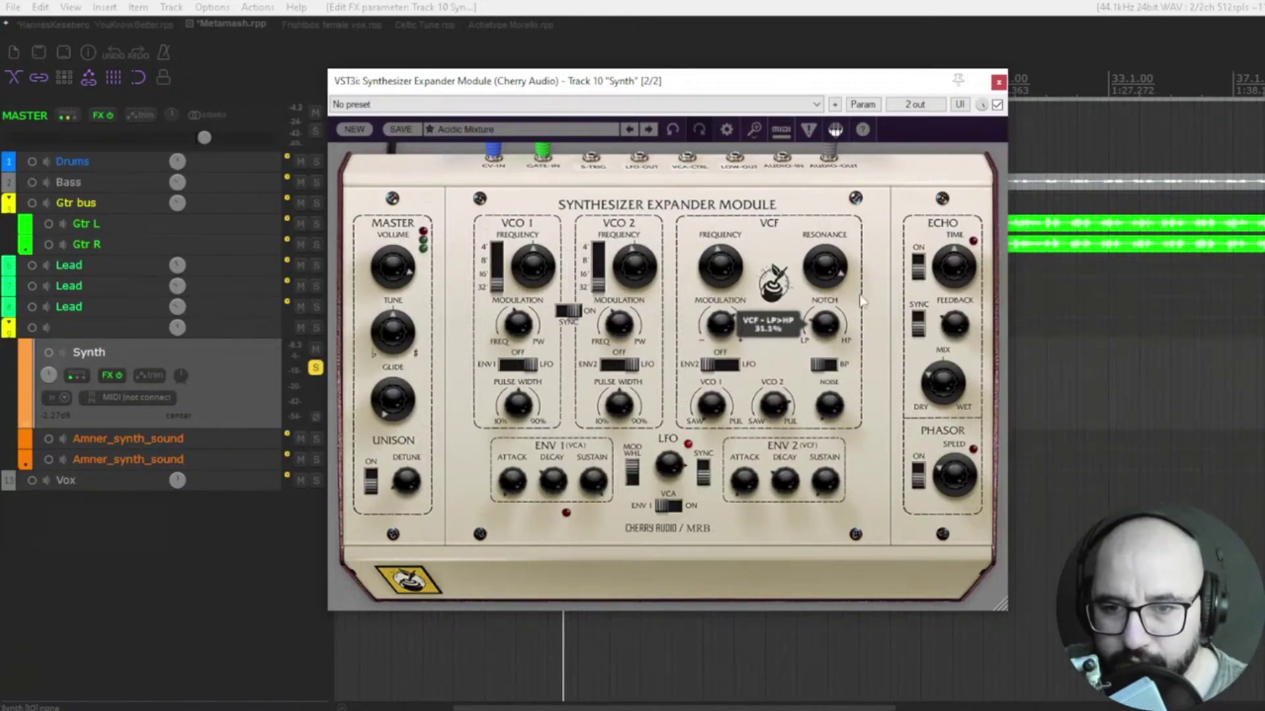
pyautogui.click(734, 366)
pyautogui.click(736, 367)
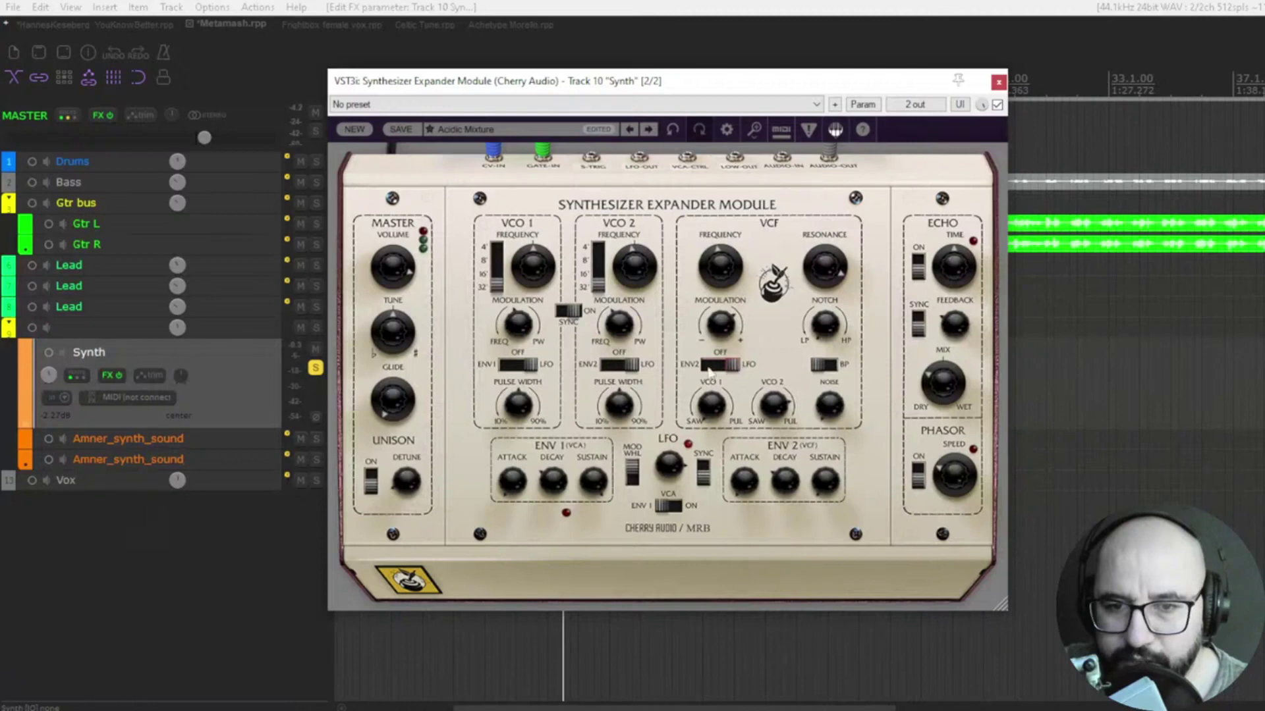
pyautogui.click(709, 367)
pyautogui.click(709, 367)
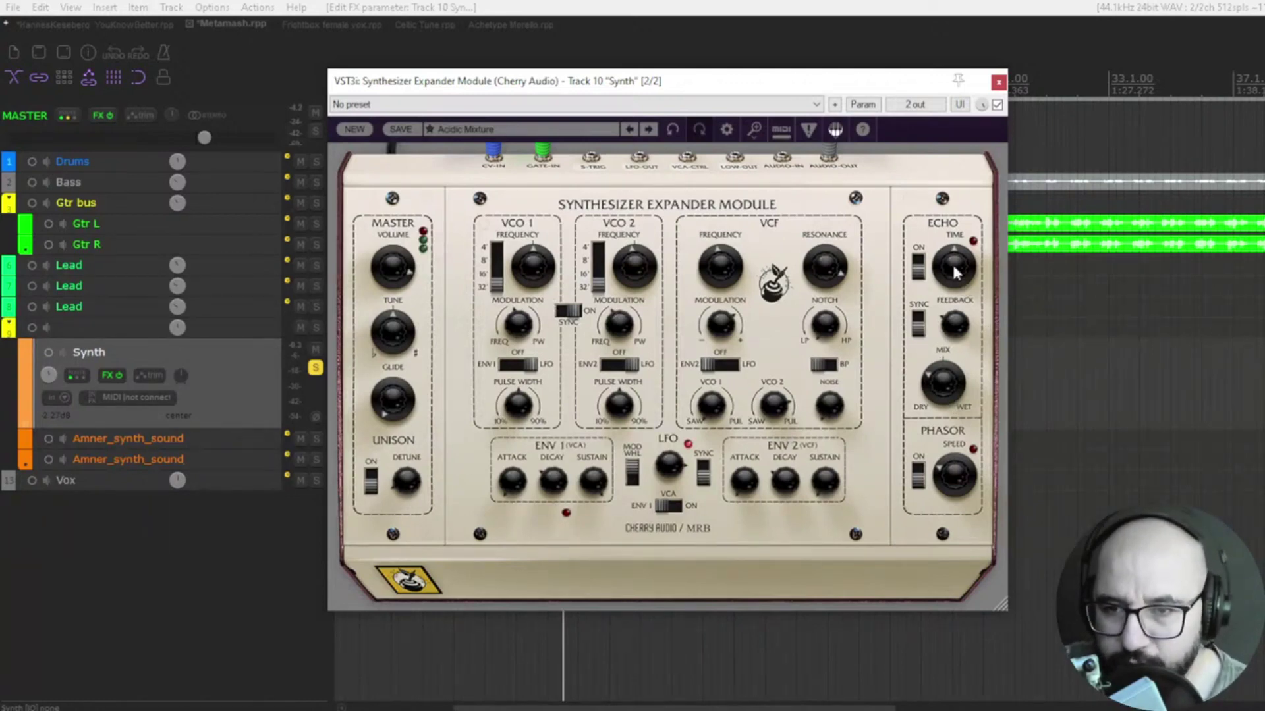
# Turn on Echo with Sync and the Phasor, setting Phasor speed to 1.30 Hz
pyautogui.click(918, 268)
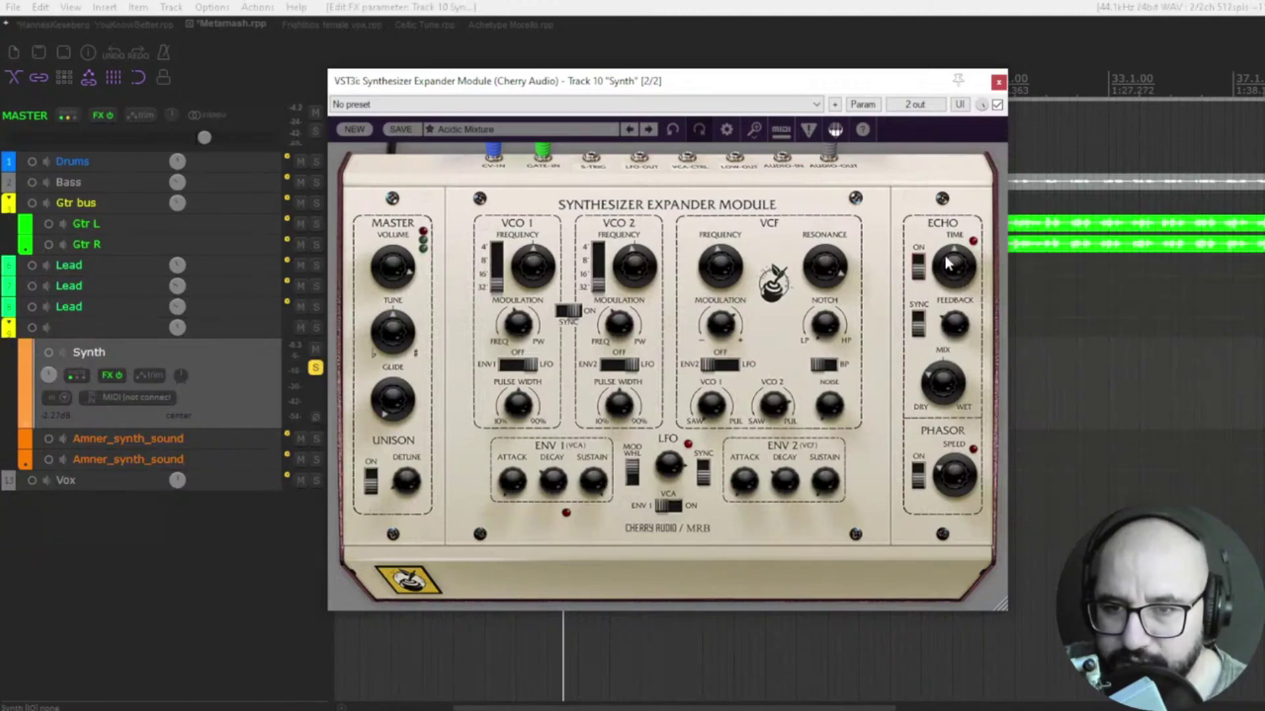
pyautogui.click(918, 324)
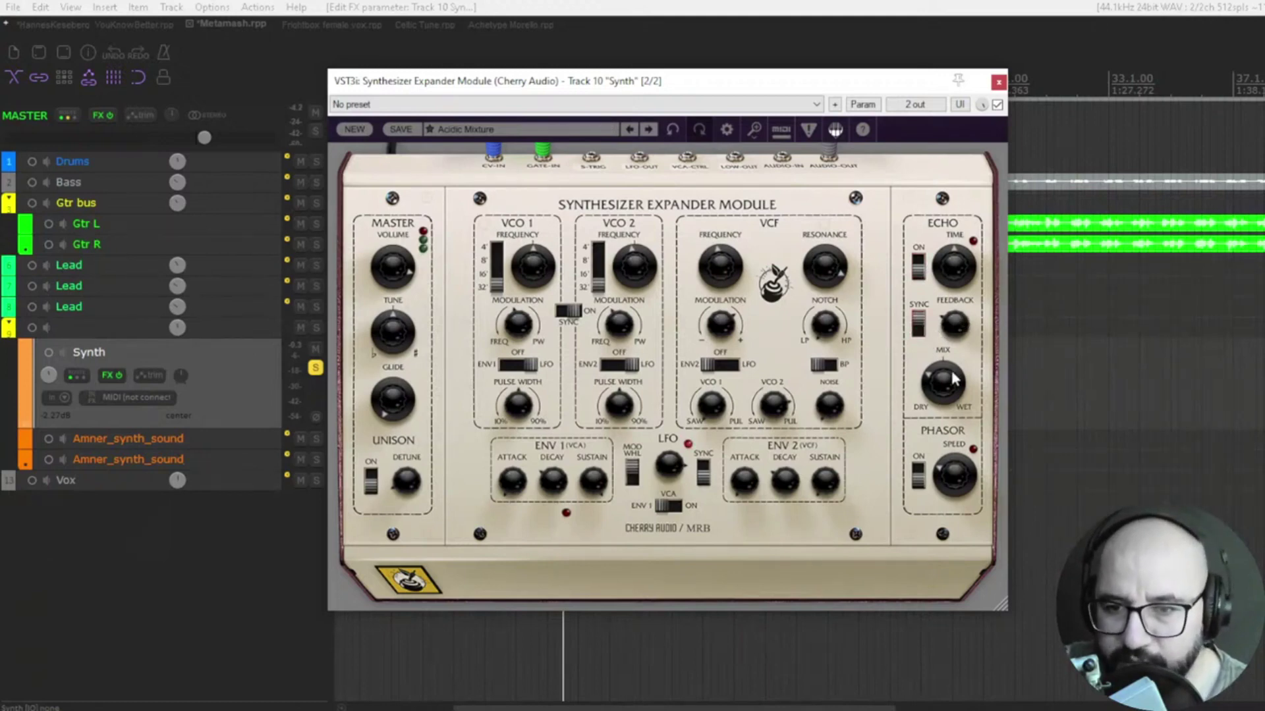
pyautogui.click(924, 475)
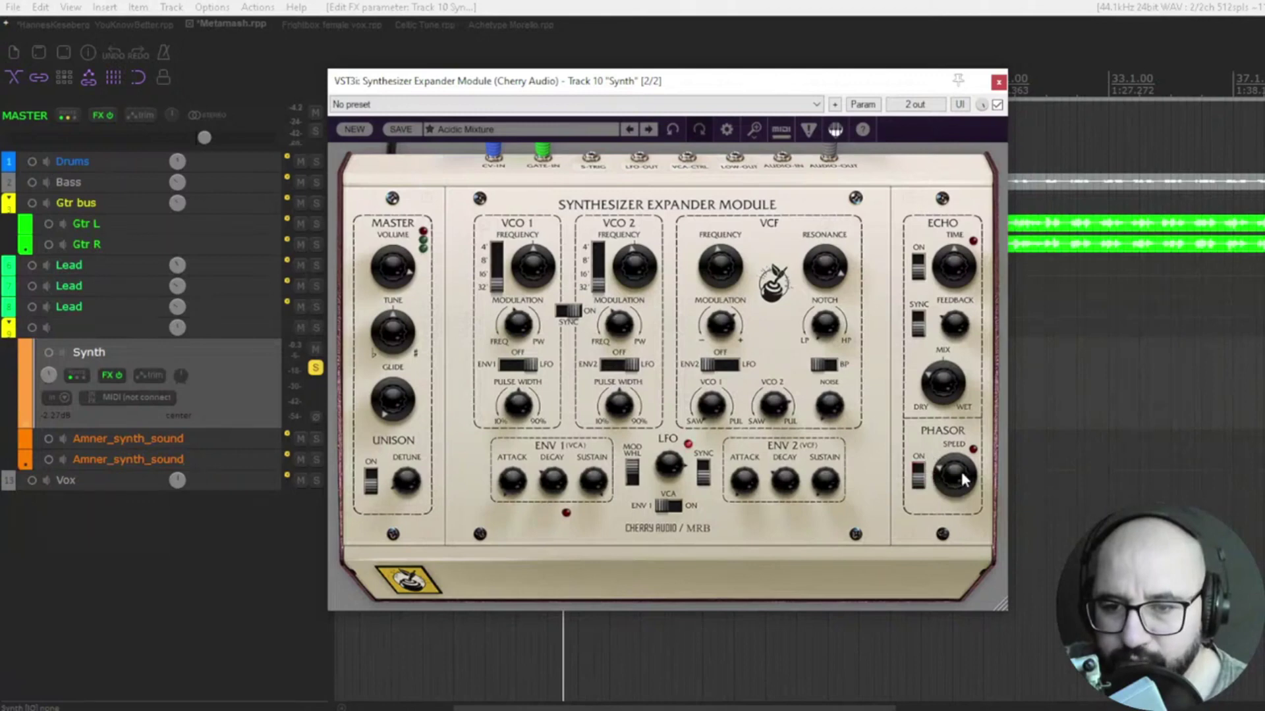
pyautogui.moveTo(962, 479)
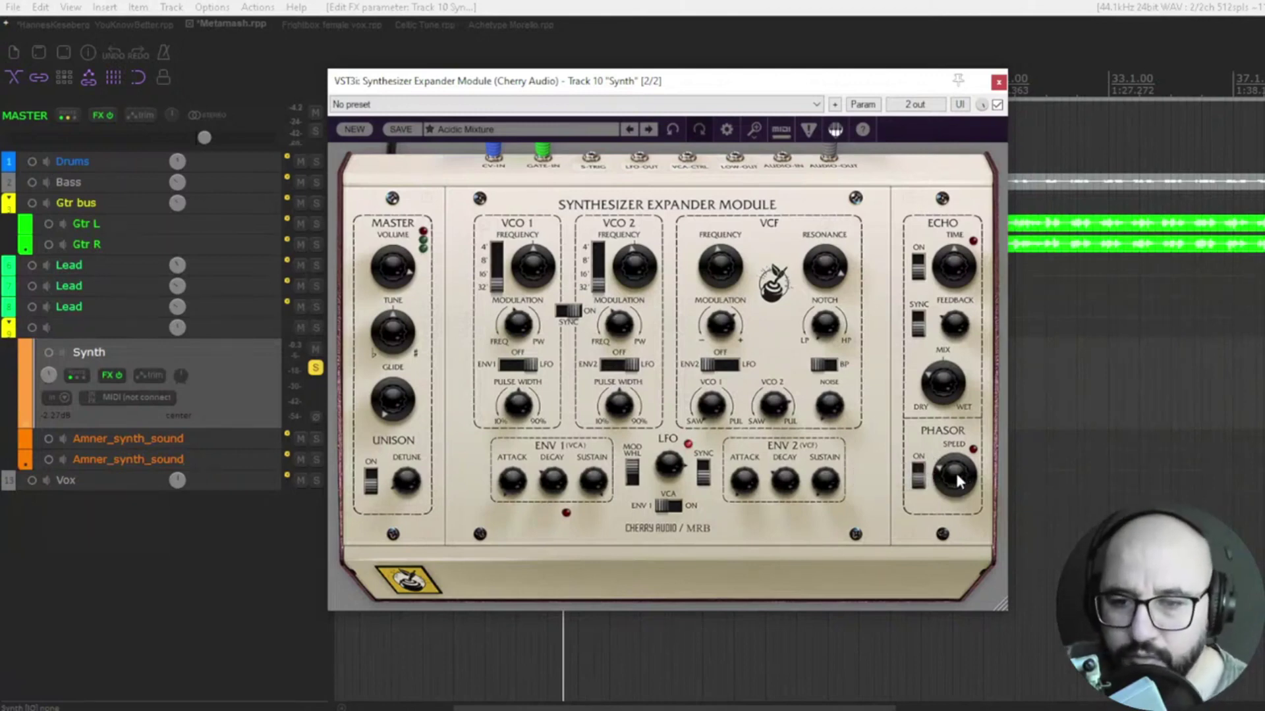
pyautogui.moveTo(955, 471); pyautogui.dragTo(963, 458)
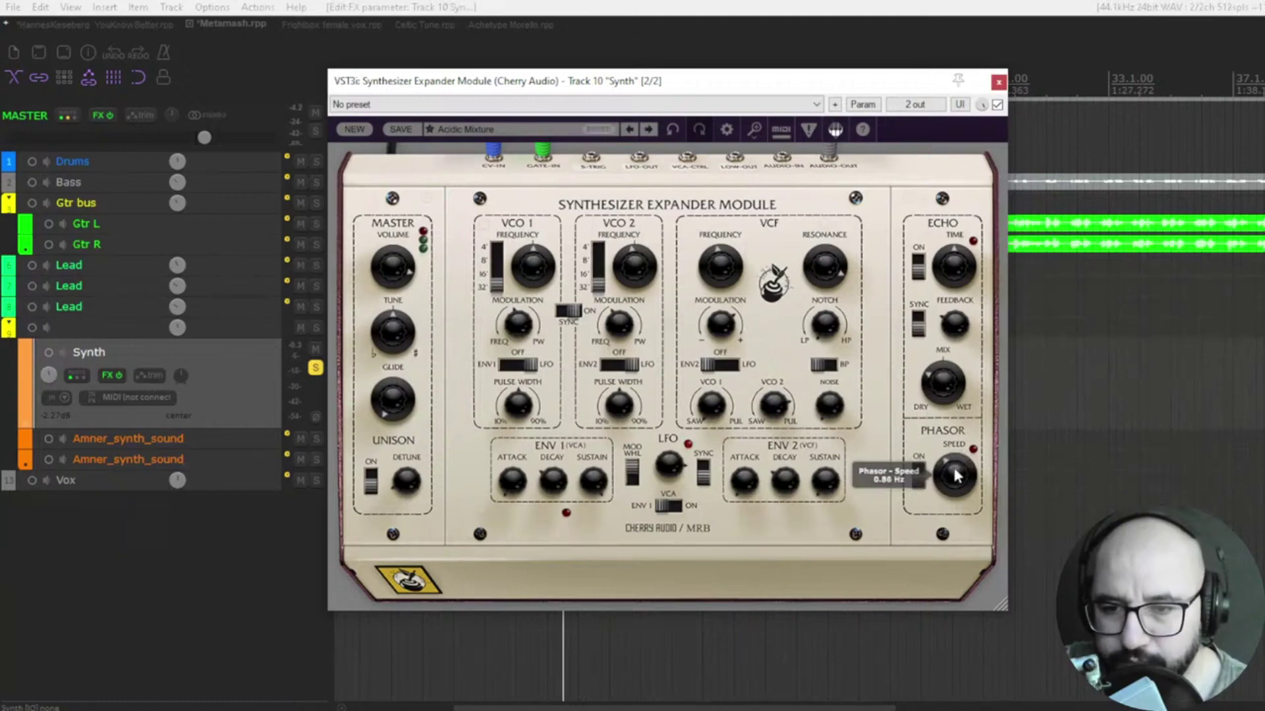
pyautogui.moveTo(953, 469); pyautogui.dragTo(949, 505)
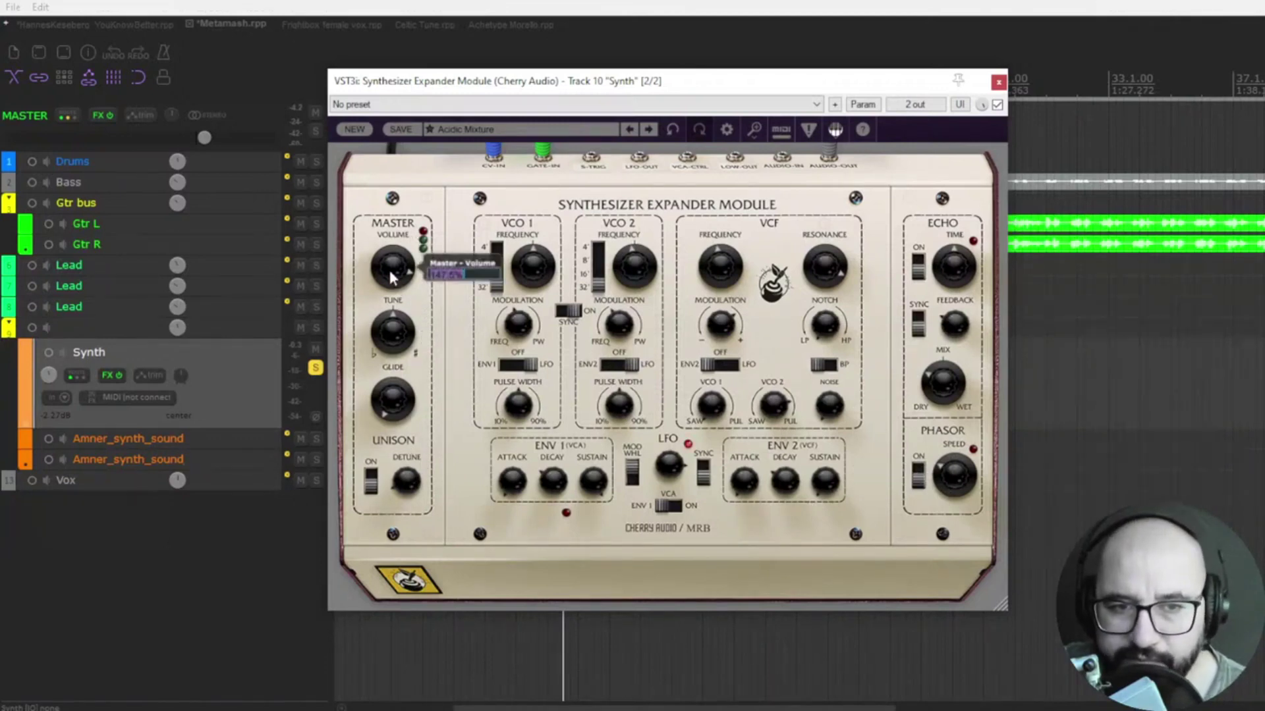
# Lower master volume, reset Tune, add slight Glide, and toggle Unison on then off
pyautogui.moveTo(413, 288); pyautogui.dragTo(404, 341)
pyautogui.doubleClick(402, 336)
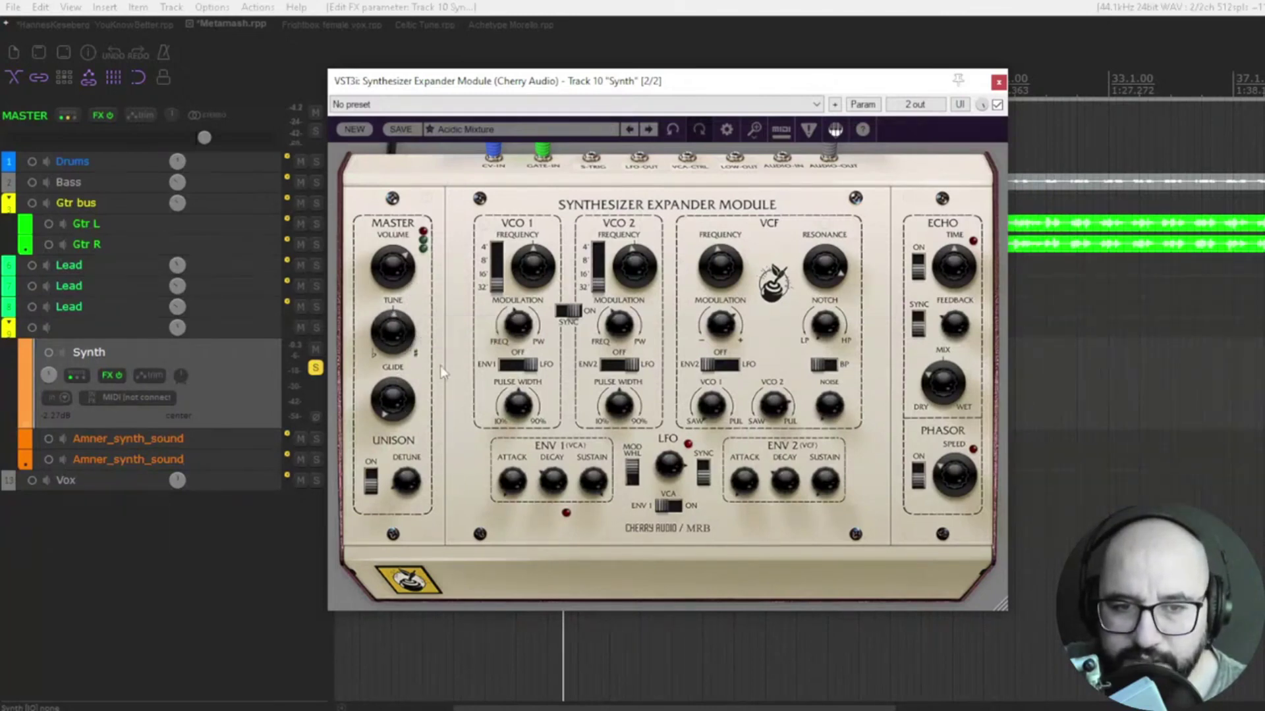
pyautogui.moveTo(396, 404)
pyautogui.mouseDown()
pyautogui.moveTo(428, 262)
pyautogui.moveTo(397, 407)
pyautogui.mouseUp()
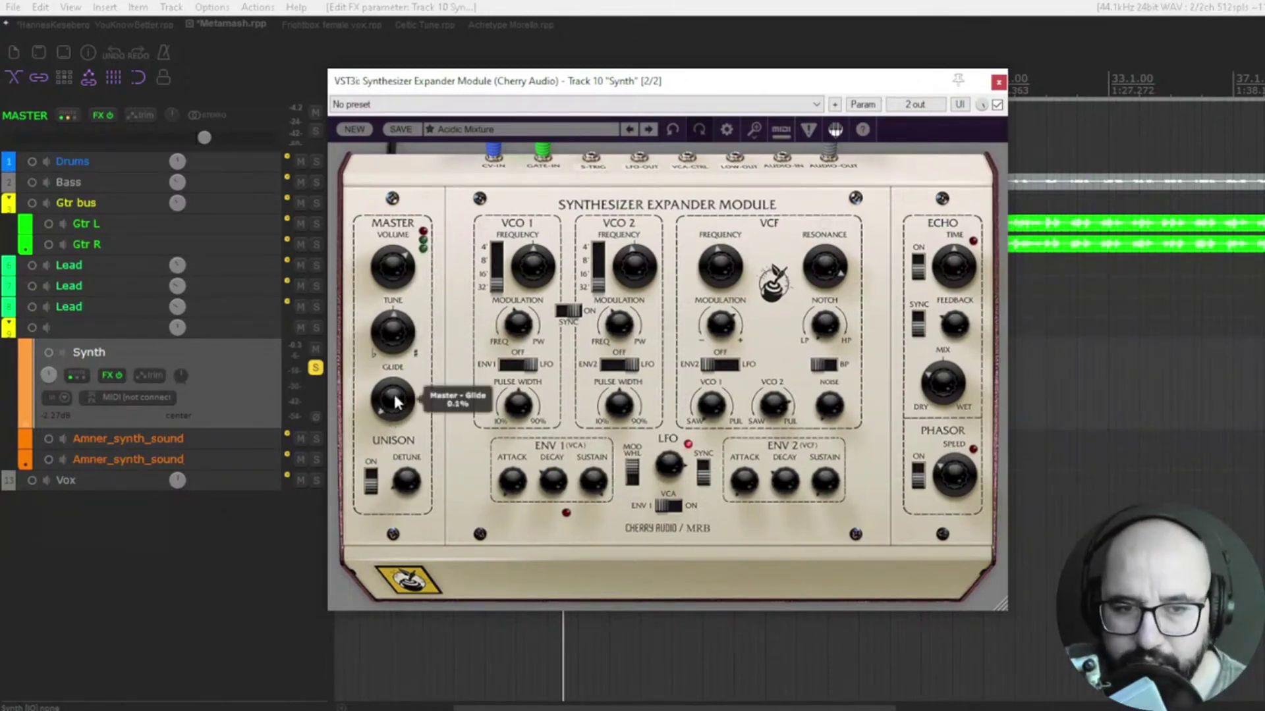
pyautogui.click(370, 483)
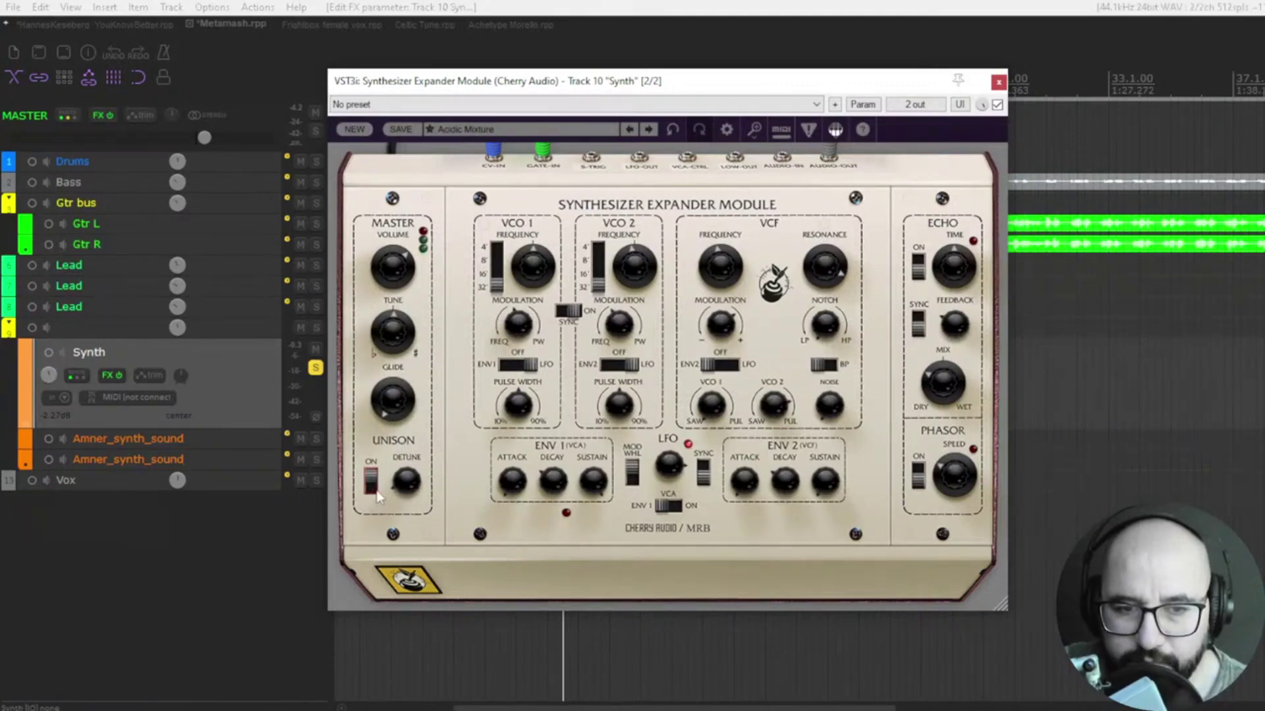
pyautogui.click(371, 481)
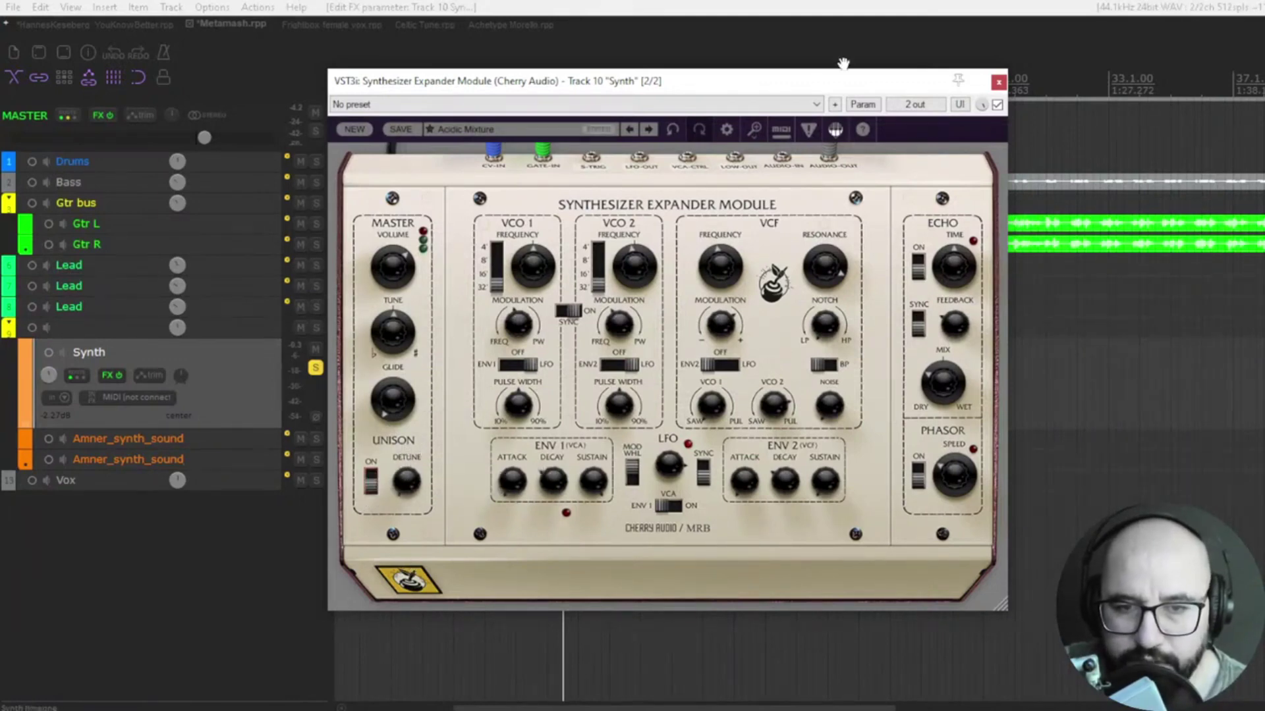
pyautogui.click(488, 131)
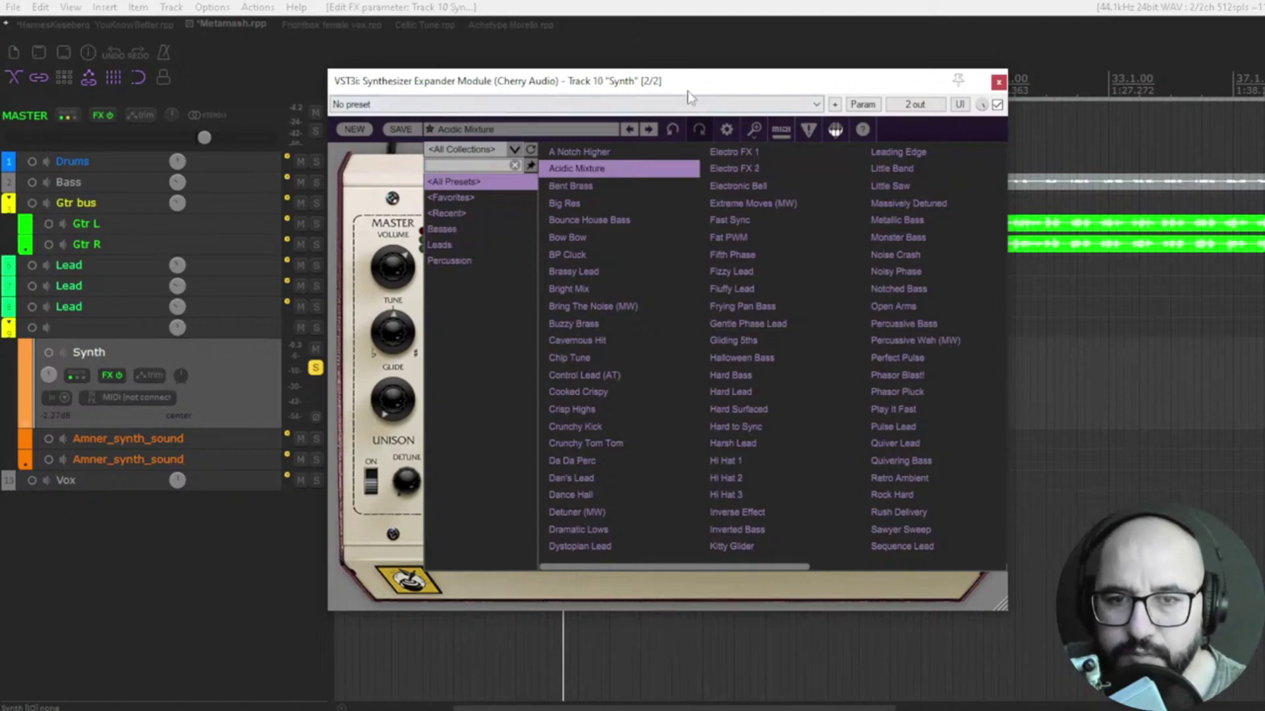
pyautogui.click(395, 162)
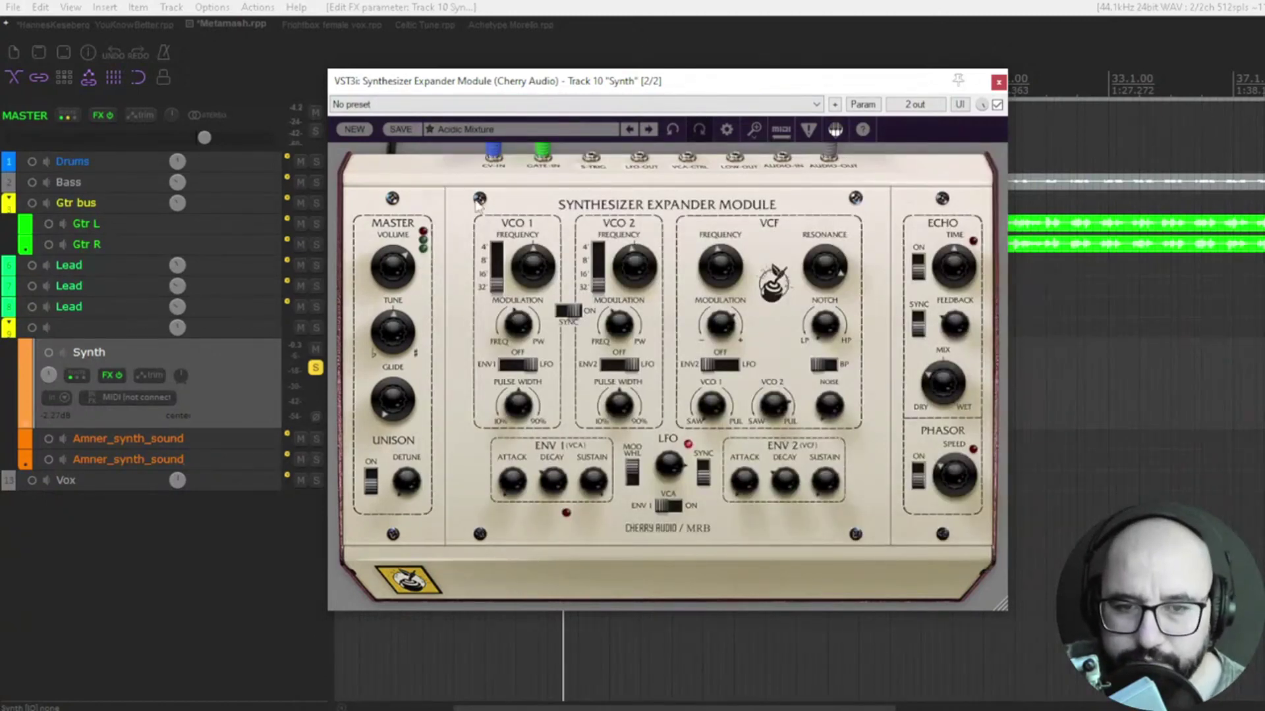
# While playing, raise master volume slightly and sweep Tune down and up, resetting it to 0.00
pyautogui.press('space')
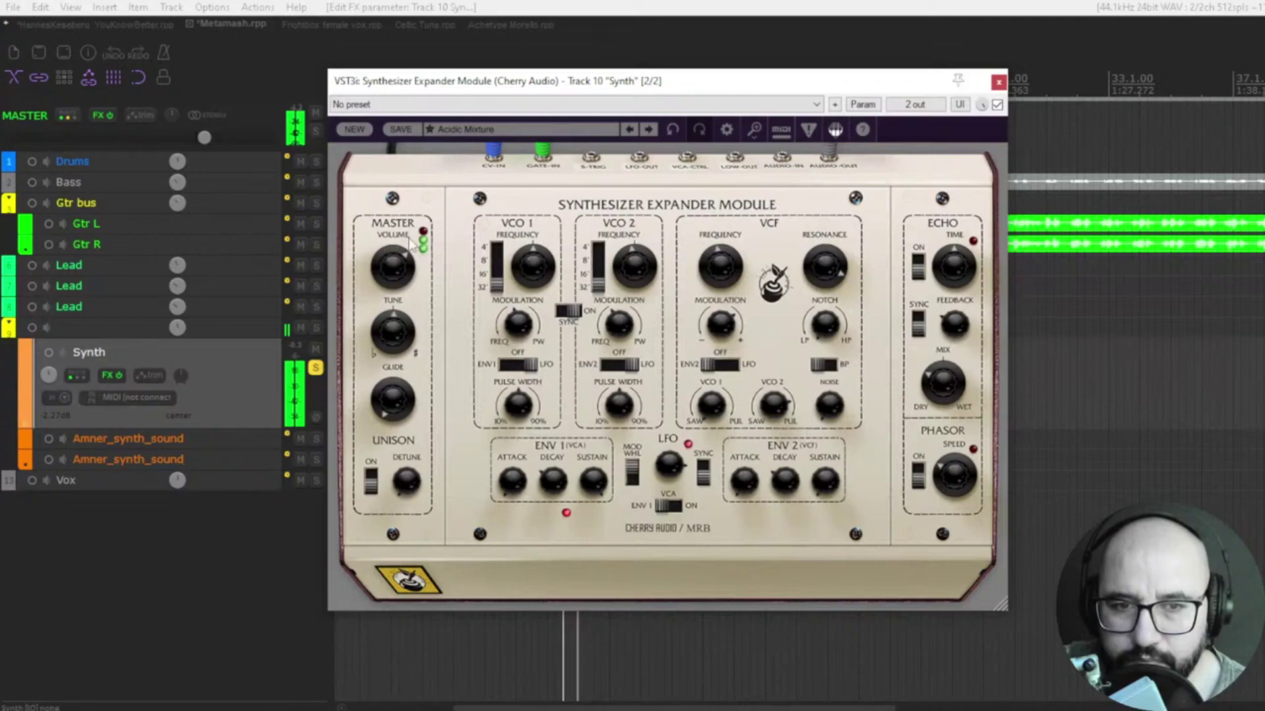
pyautogui.moveTo(387, 258); pyautogui.dragTo(387, 249)
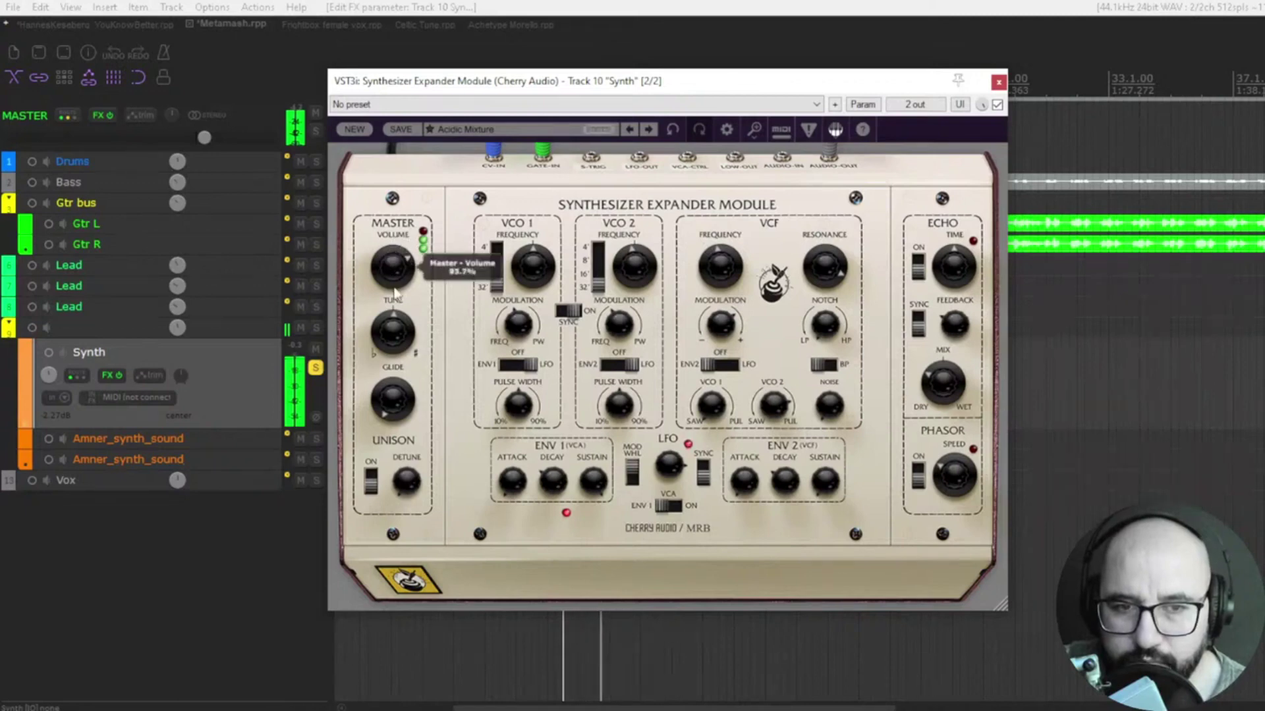
pyautogui.moveTo(394, 332); pyautogui.dragTo(394, 374)
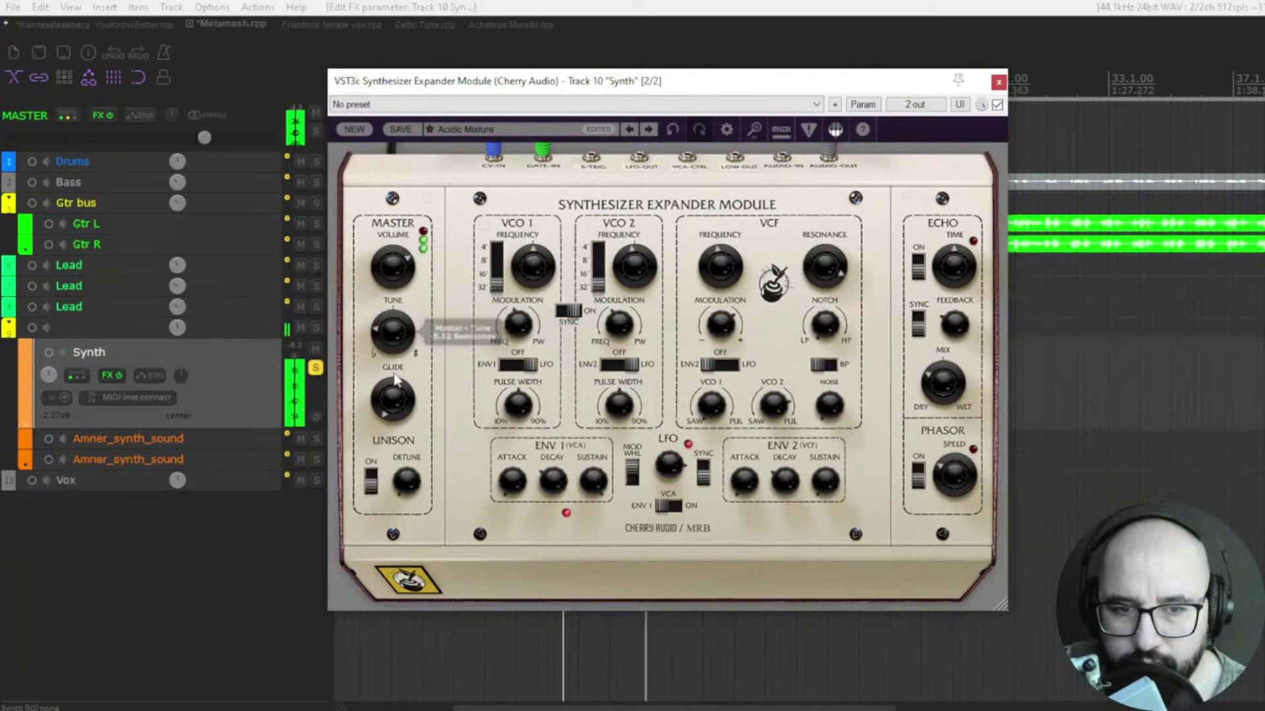
pyautogui.moveTo(393, 331); pyautogui.dragTo(399, 198)
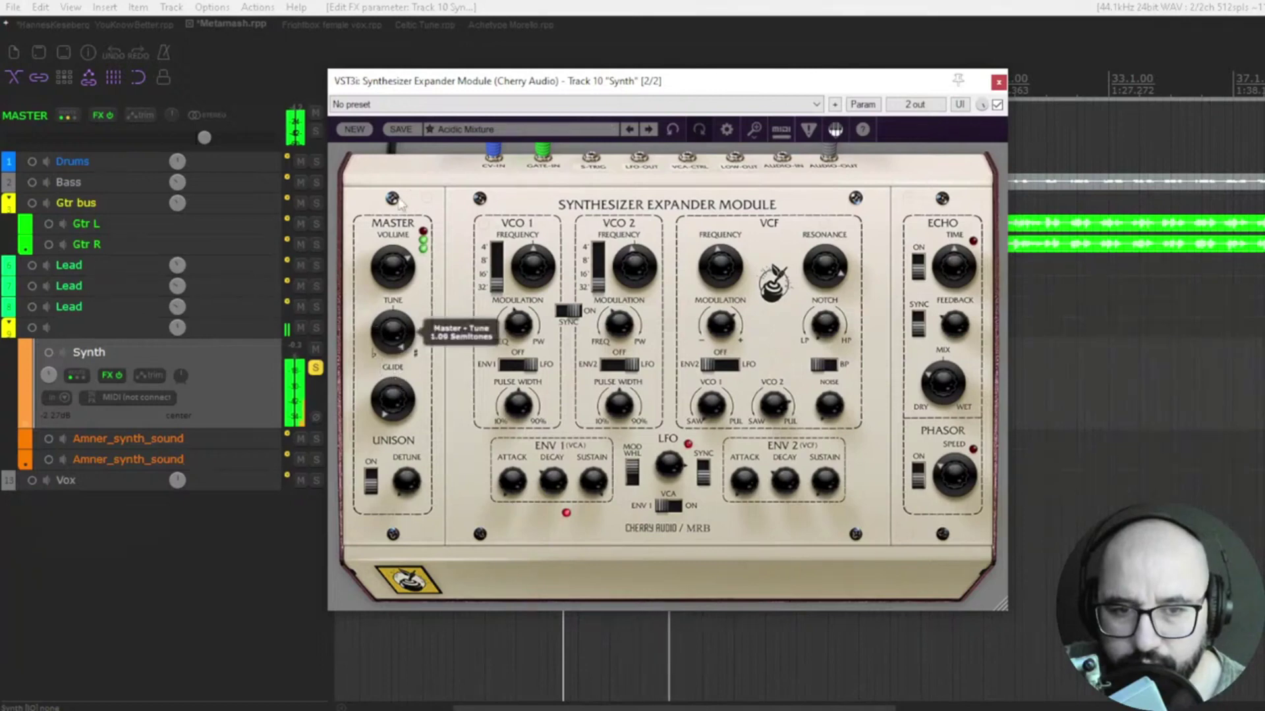
pyautogui.doubleClick(389, 334)
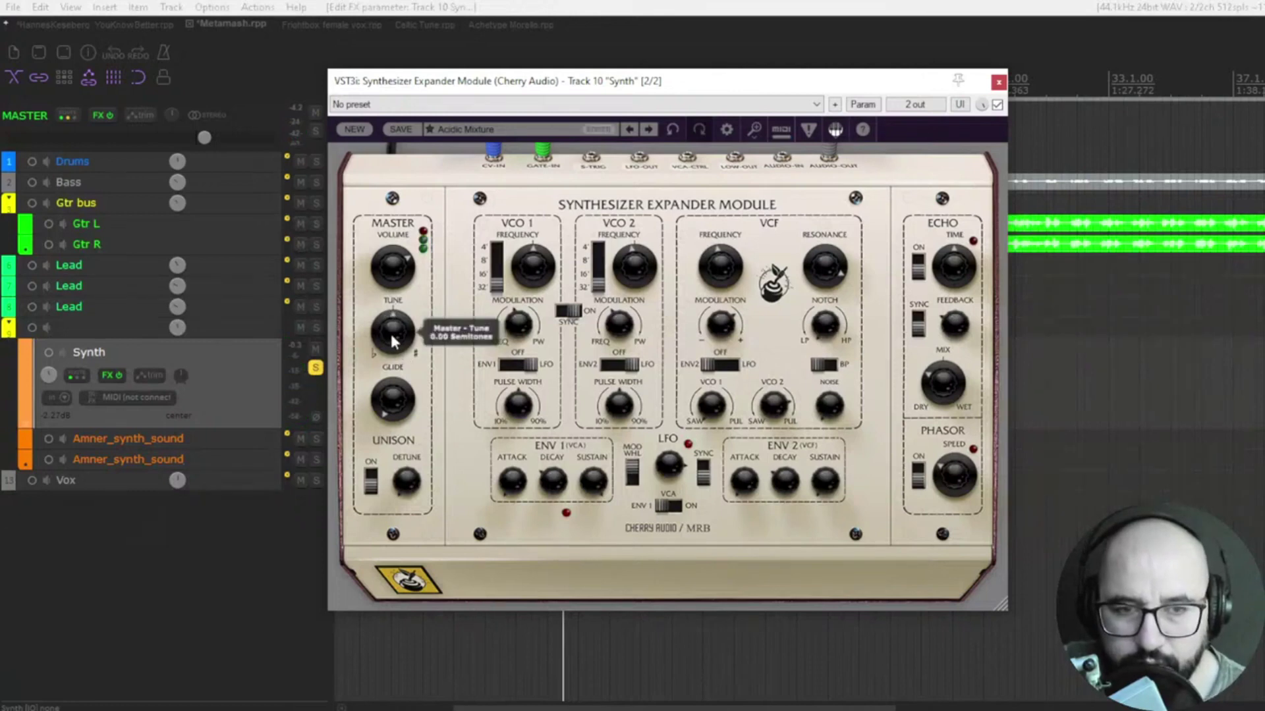
pyautogui.rightClick(390, 334)
pyautogui.click(389, 330)
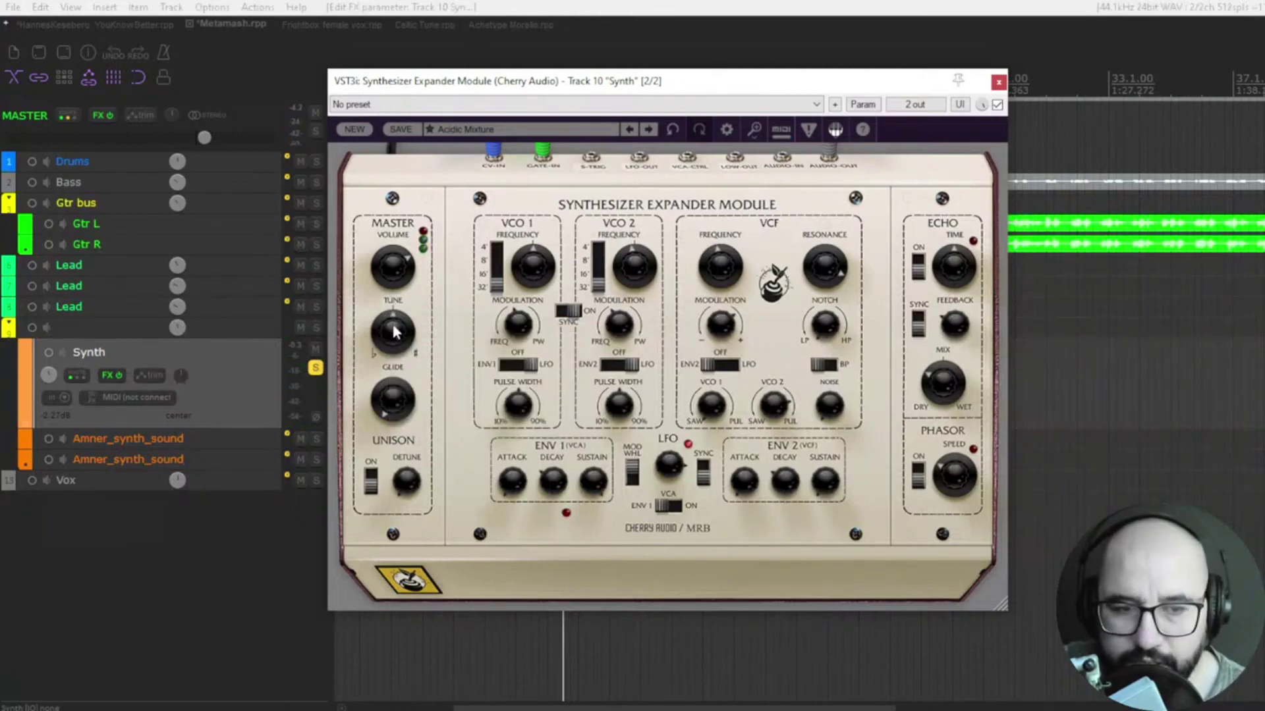
# Detune slightly flat, reset Tune to zero again, and lower VCO 1's frequency
pyautogui.moveTo(394, 333)
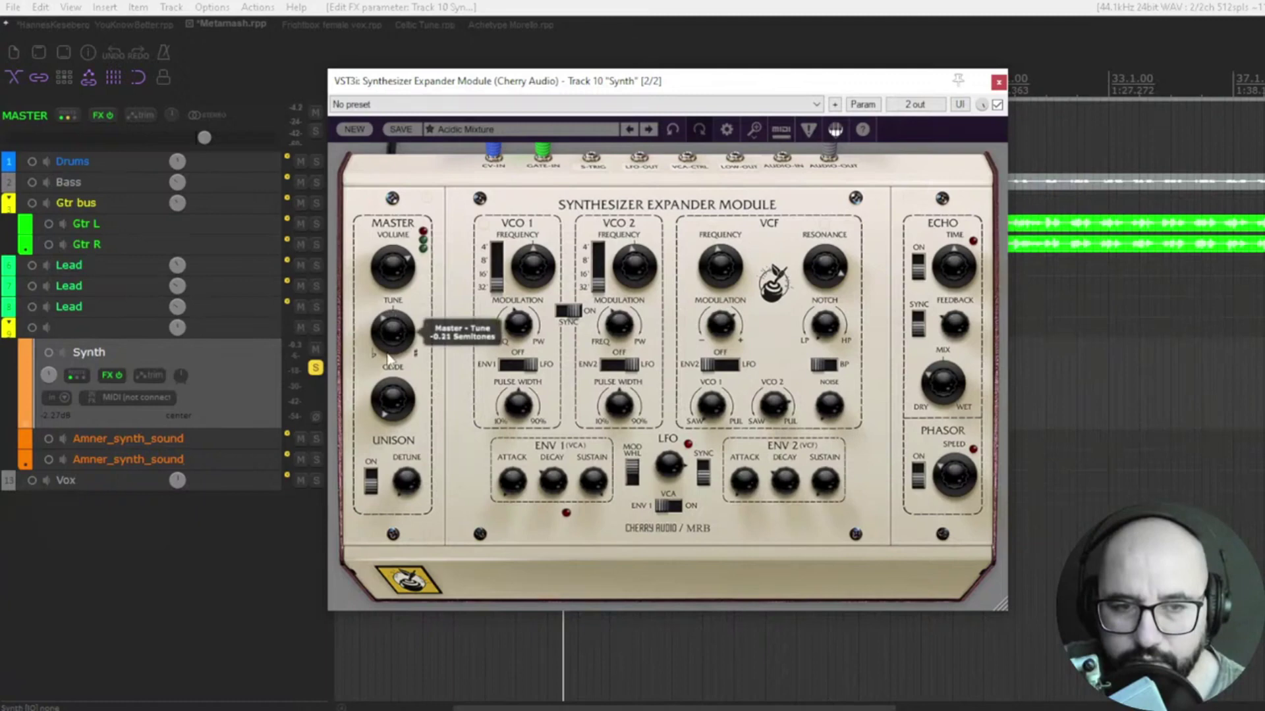
pyautogui.moveTo(393, 333); pyautogui.dragTo(385, 335)
pyautogui.doubleClick(384, 333)
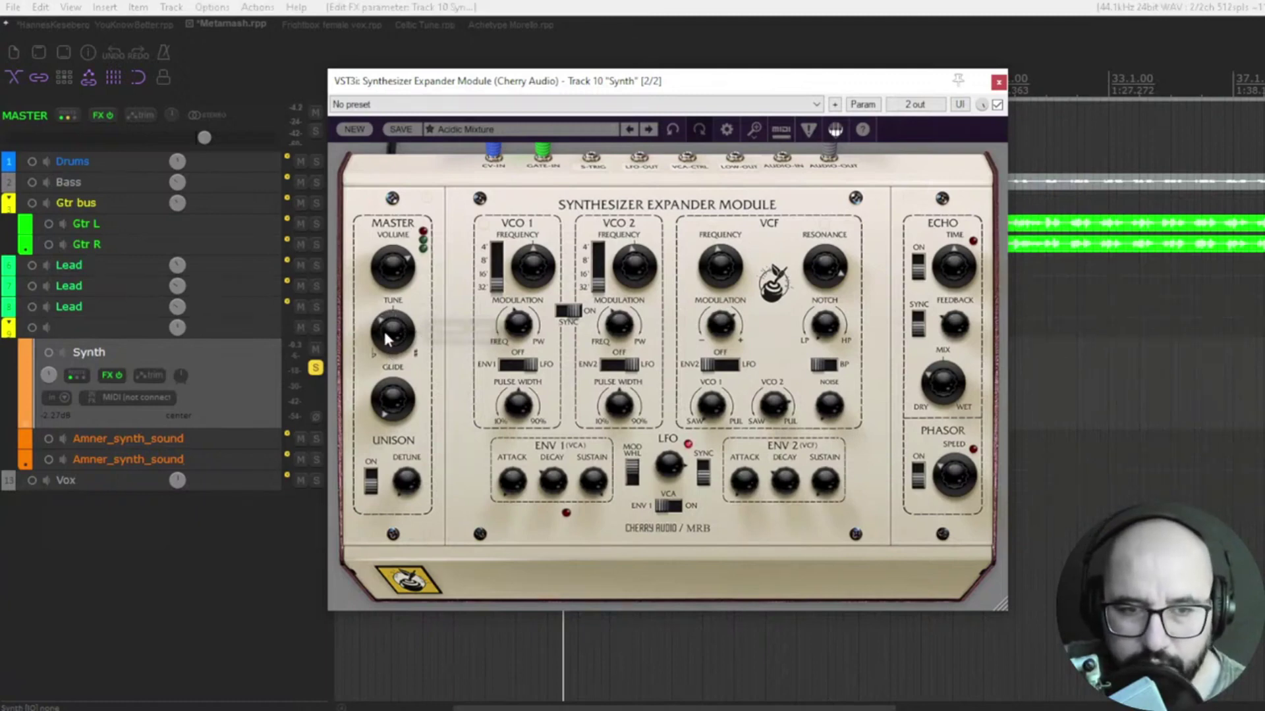
pyautogui.rightClick(382, 329)
pyautogui.click(384, 326)
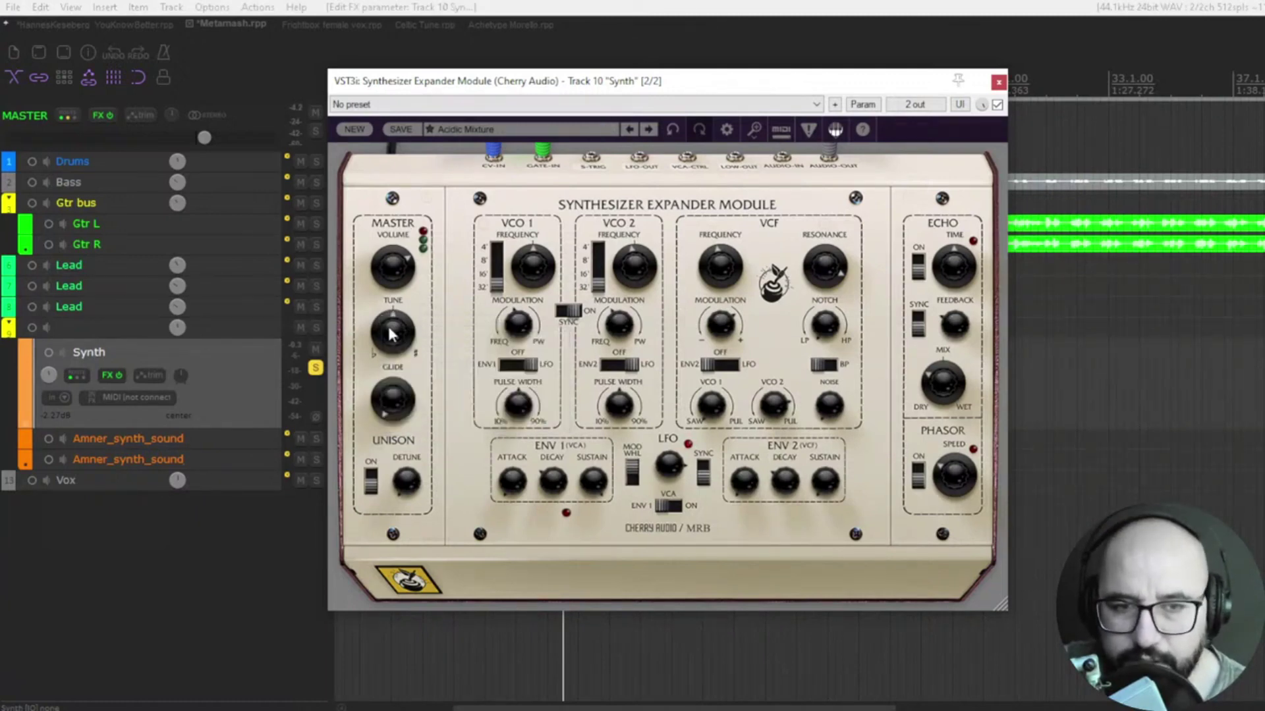
pyautogui.moveTo(544, 273); pyautogui.dragTo(532, 276)
pyautogui.click(548, 199)
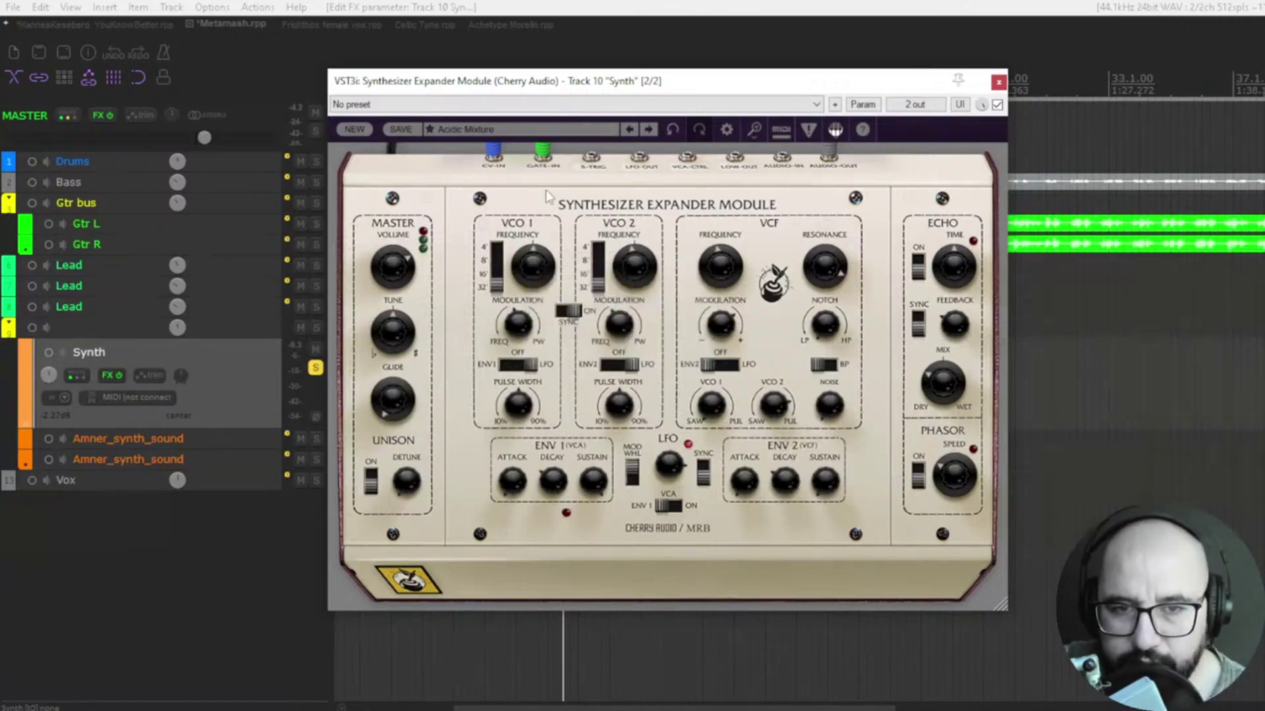
# With playback running, raise VCO 2's range to 8' and turn the Echo off
pyautogui.press('space')
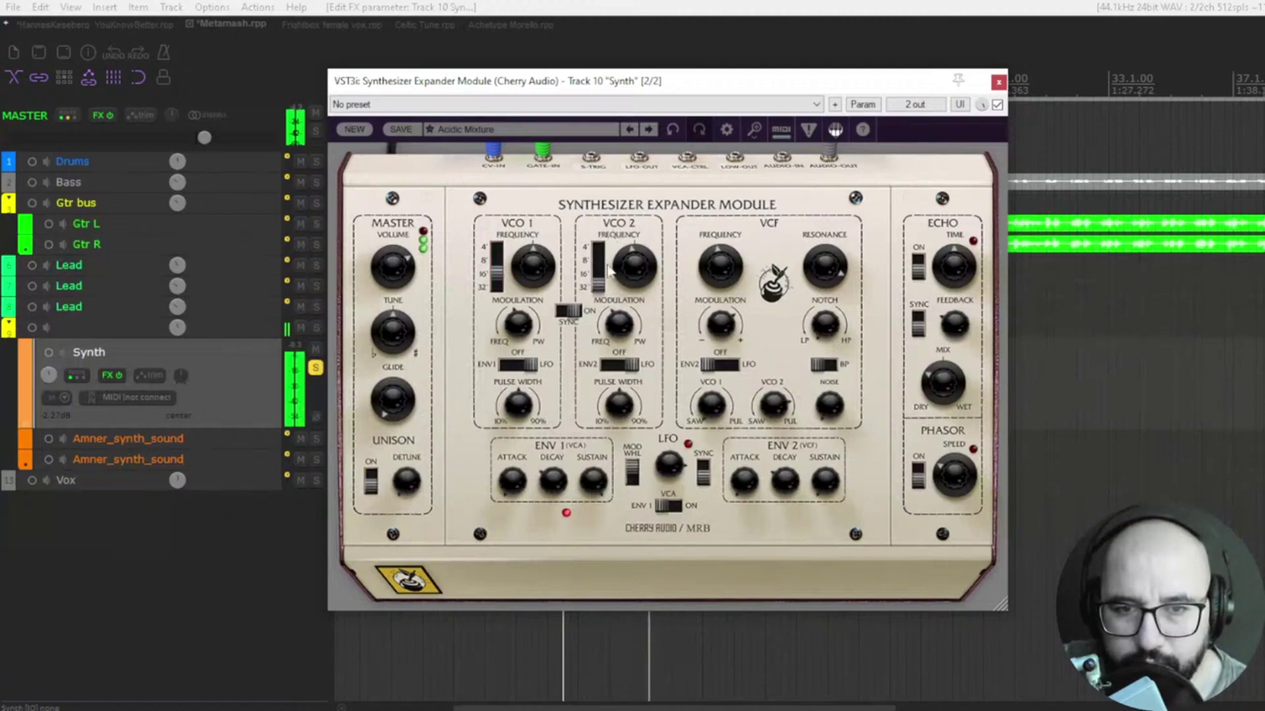
pyautogui.click(599, 248)
pyautogui.click(600, 244)
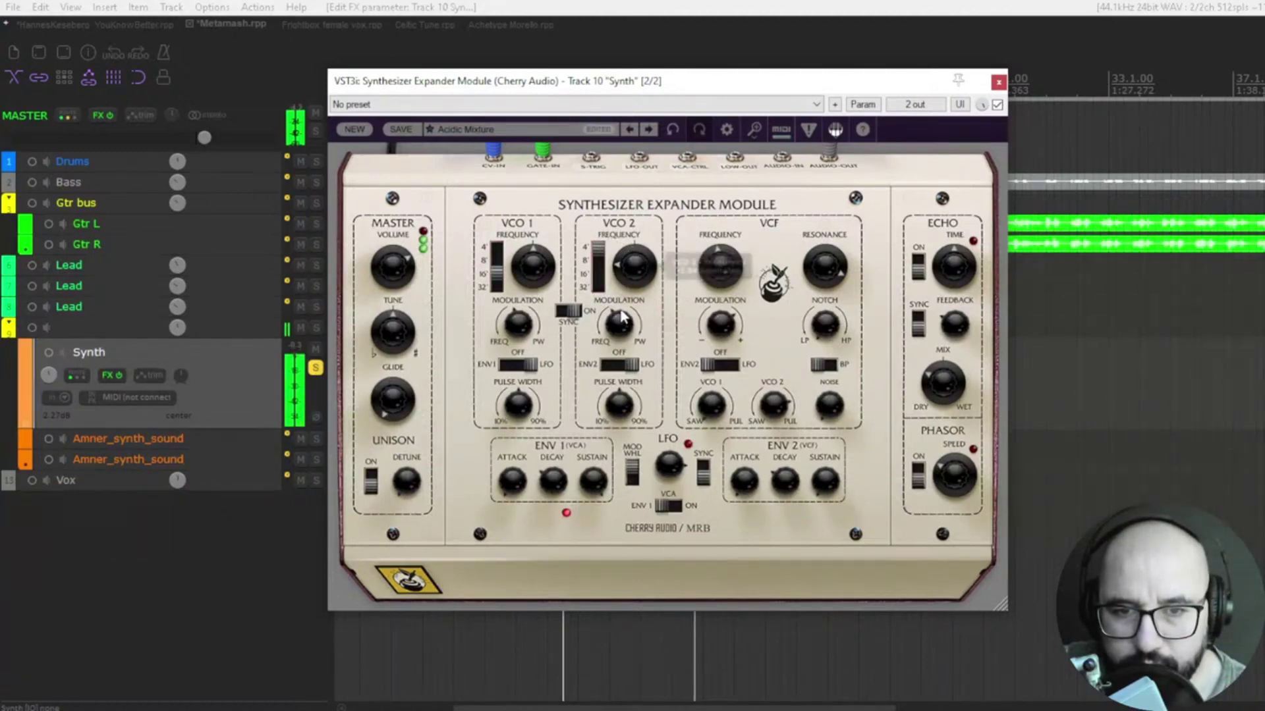
pyautogui.click(919, 274)
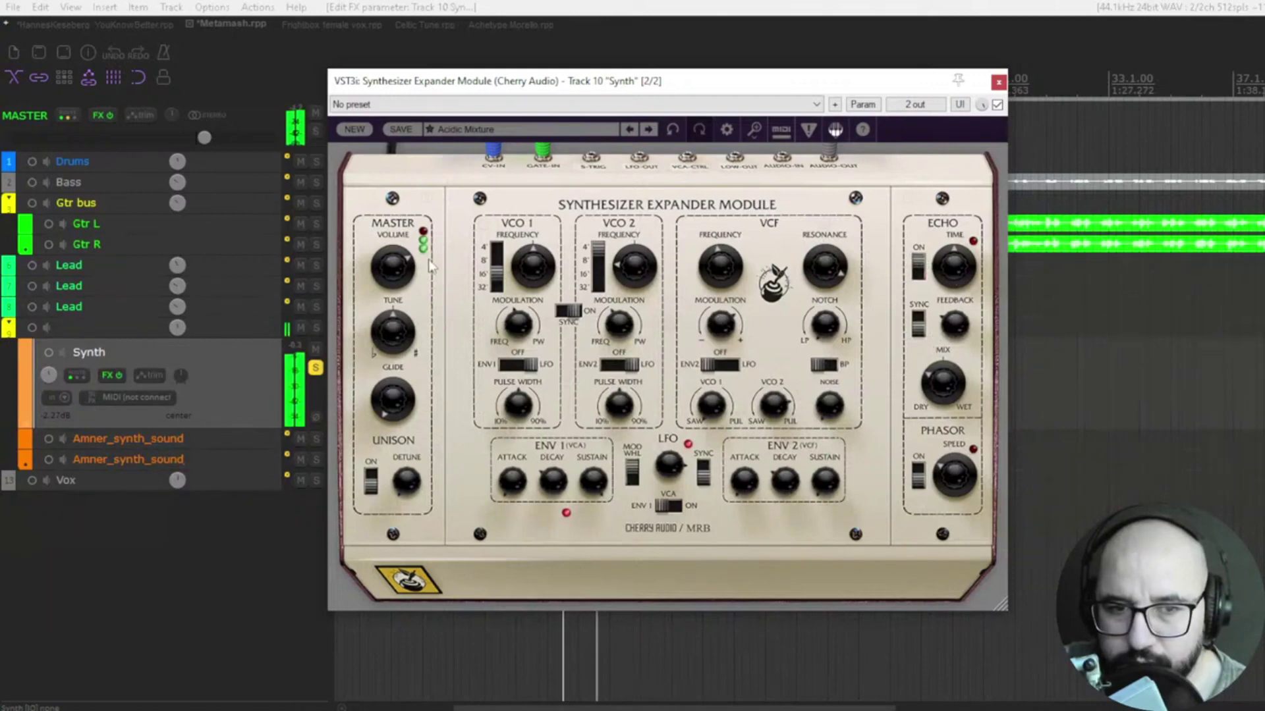
pyautogui.moveTo(393, 286)
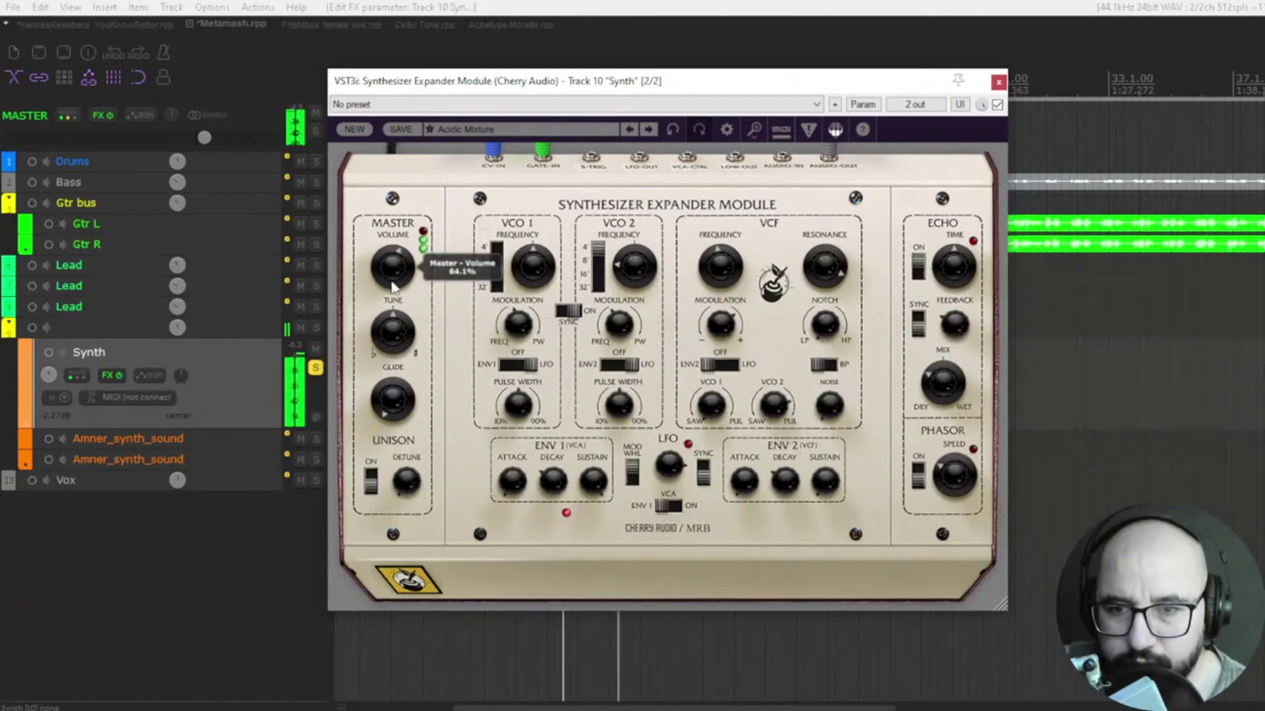
pyautogui.moveTo(955, 357)
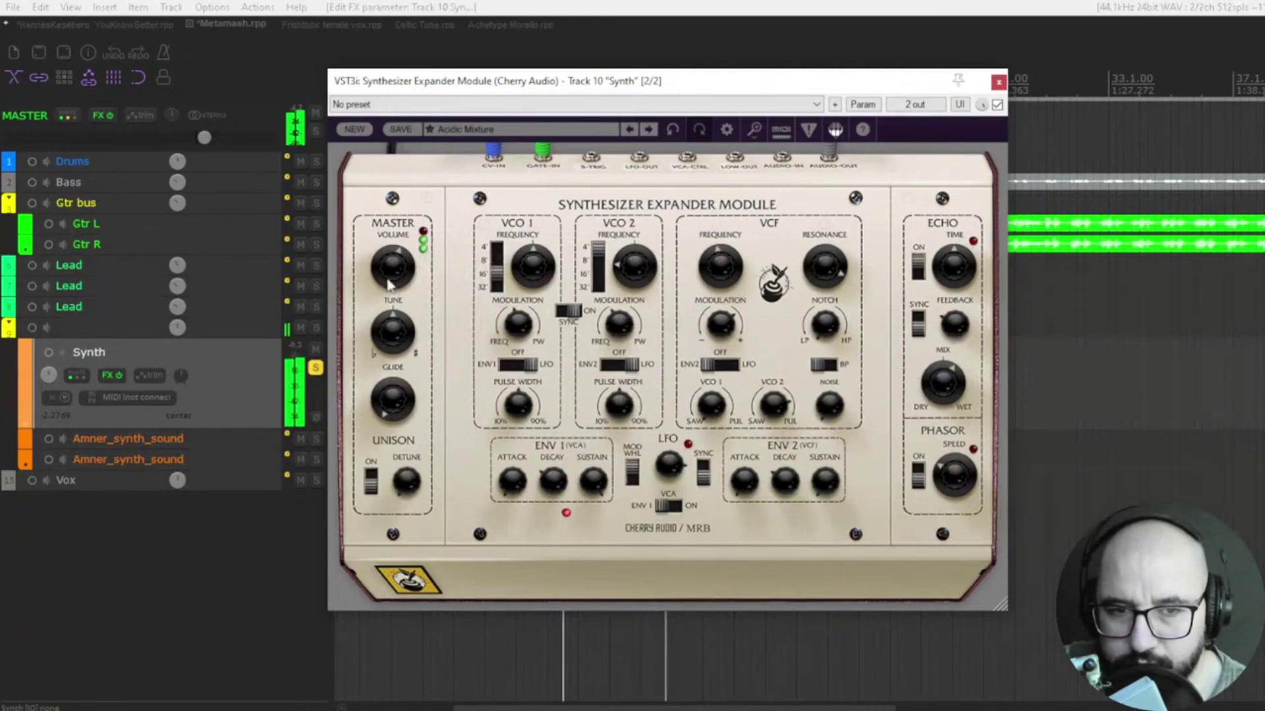
# Lower master volume to about 34%, enable the Phasor, and slow it to 0.35 Hz
pyautogui.moveTo(389, 284); pyautogui.dragTo(394, 301)
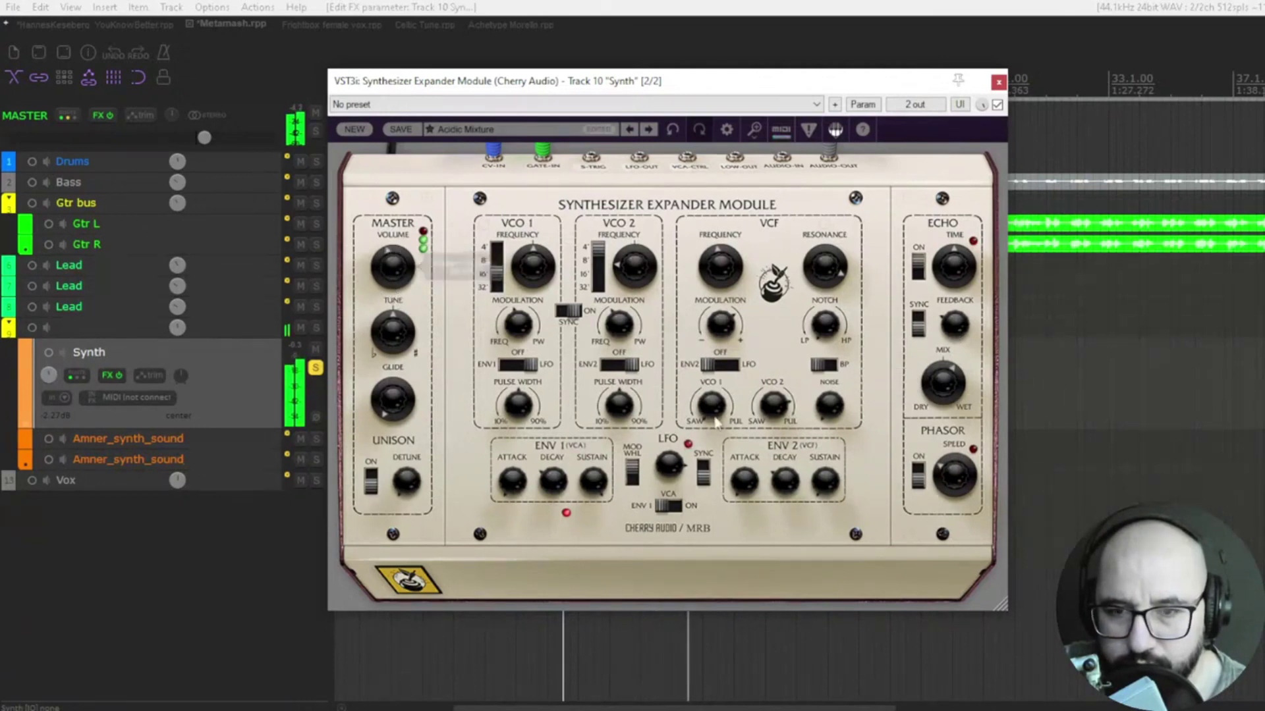
pyautogui.click(923, 466)
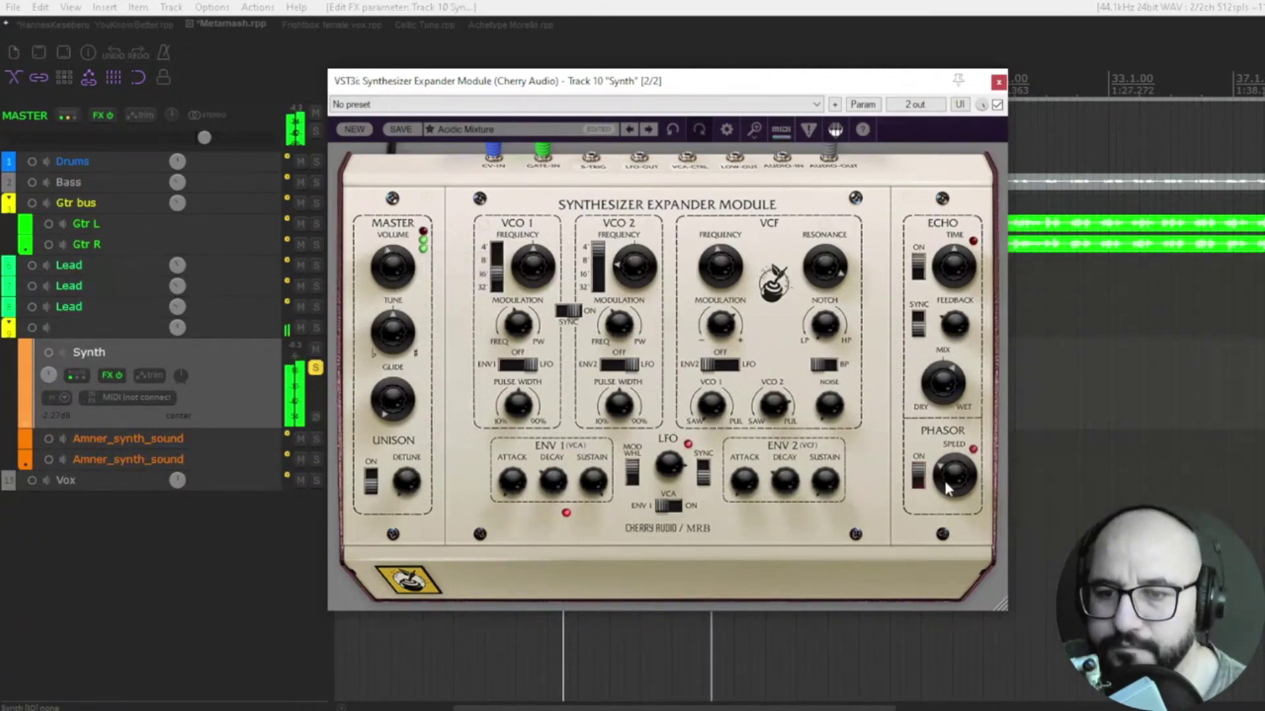
pyautogui.moveTo(954, 469); pyautogui.dragTo(950, 492)
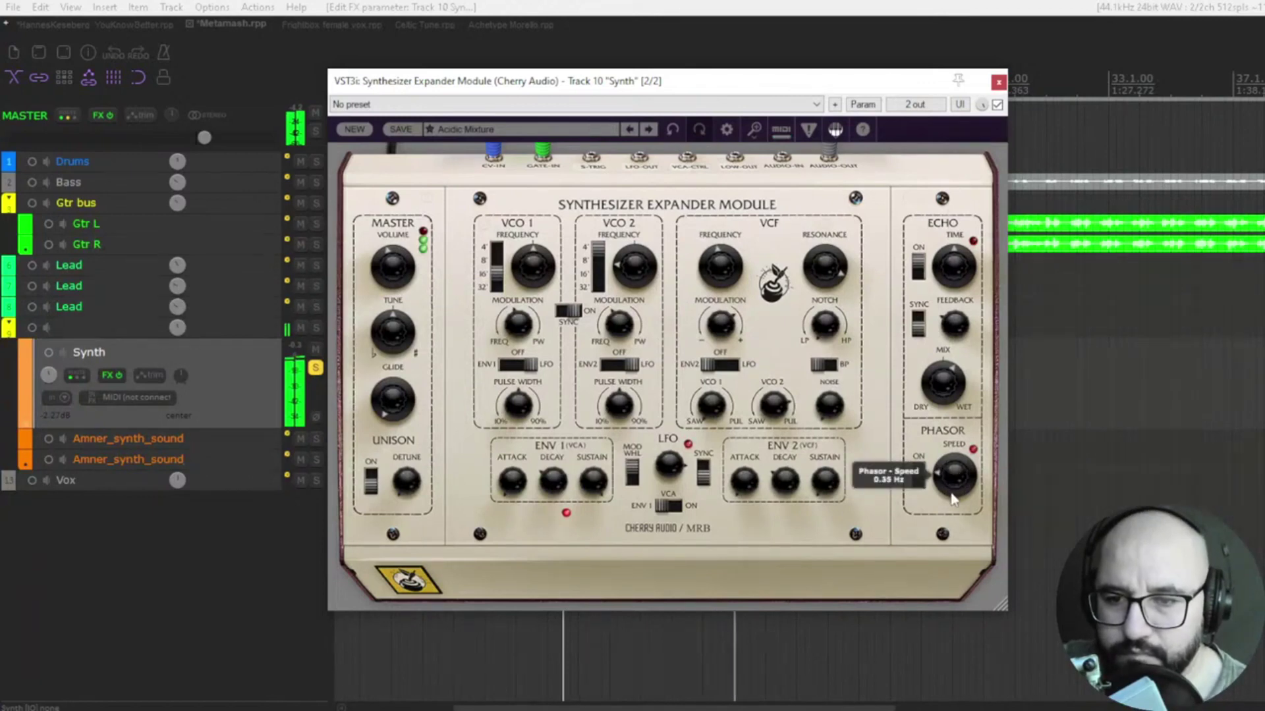
pyautogui.moveTo(940, 407)
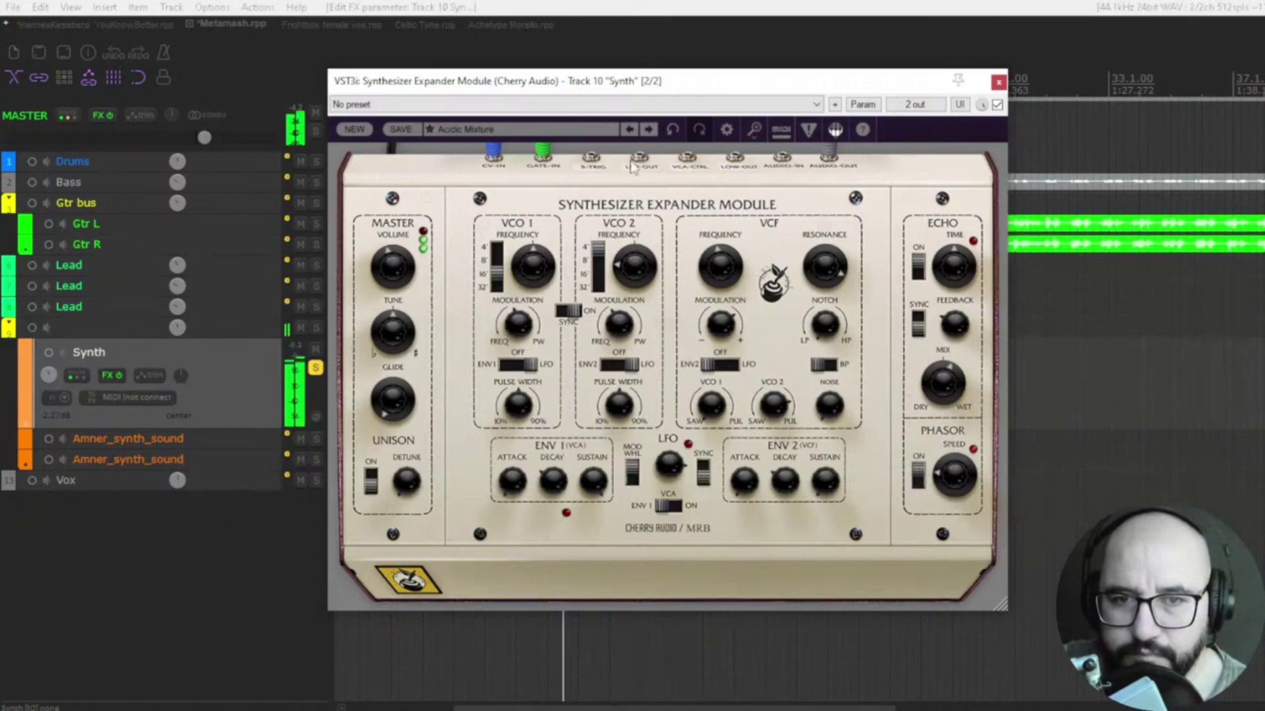
# Step through presets Bent Brass, Big Res and Bounce House Bass to Bow Bow
pyautogui.click(648, 130)
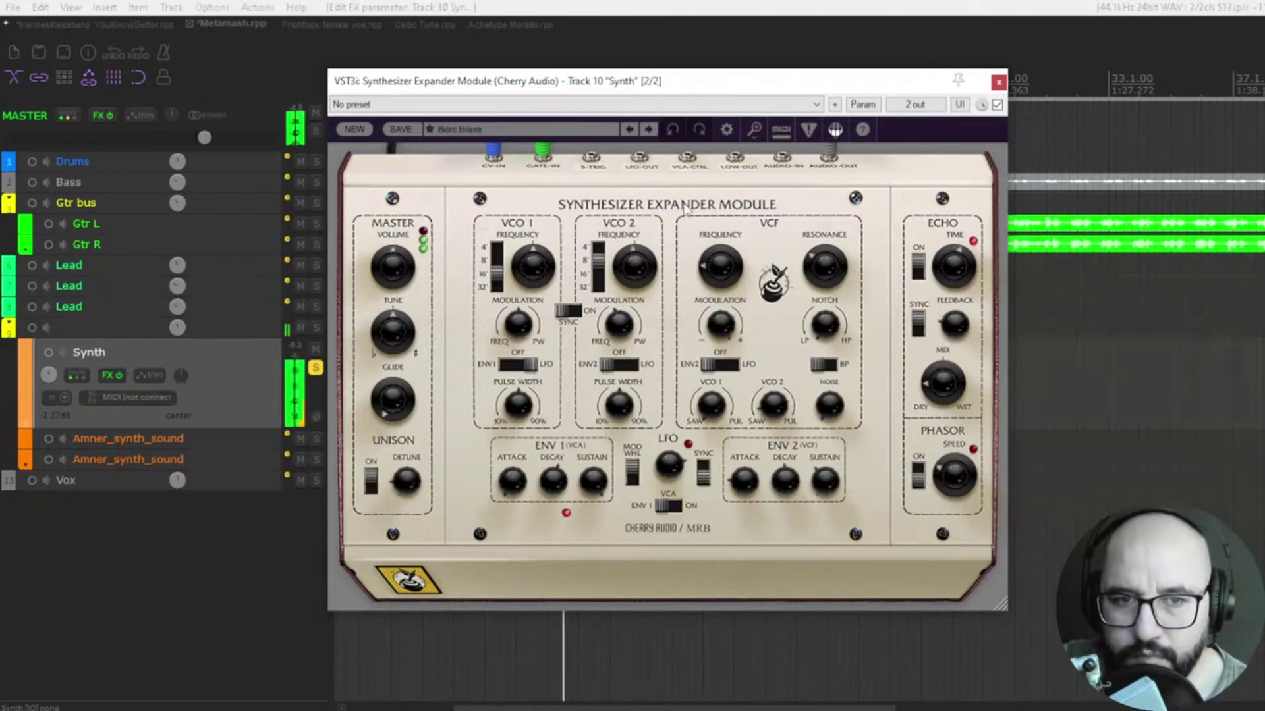
pyautogui.click(650, 130)
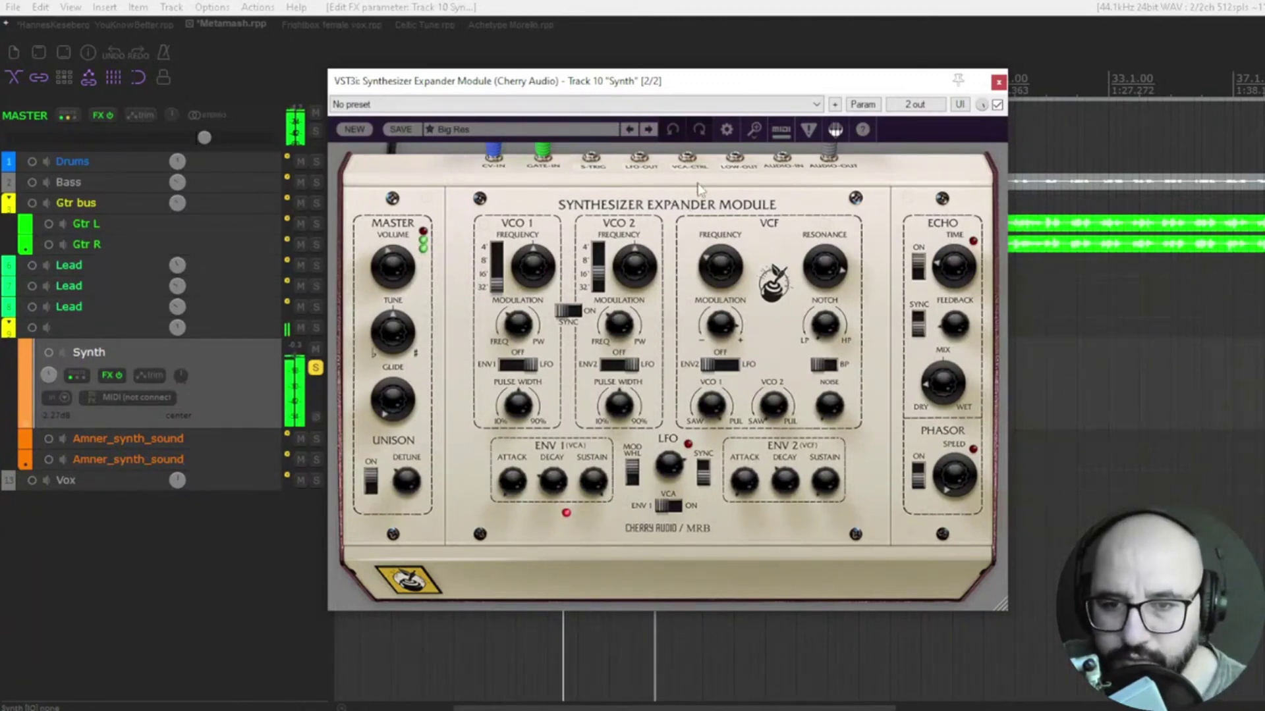
pyautogui.click(649, 129)
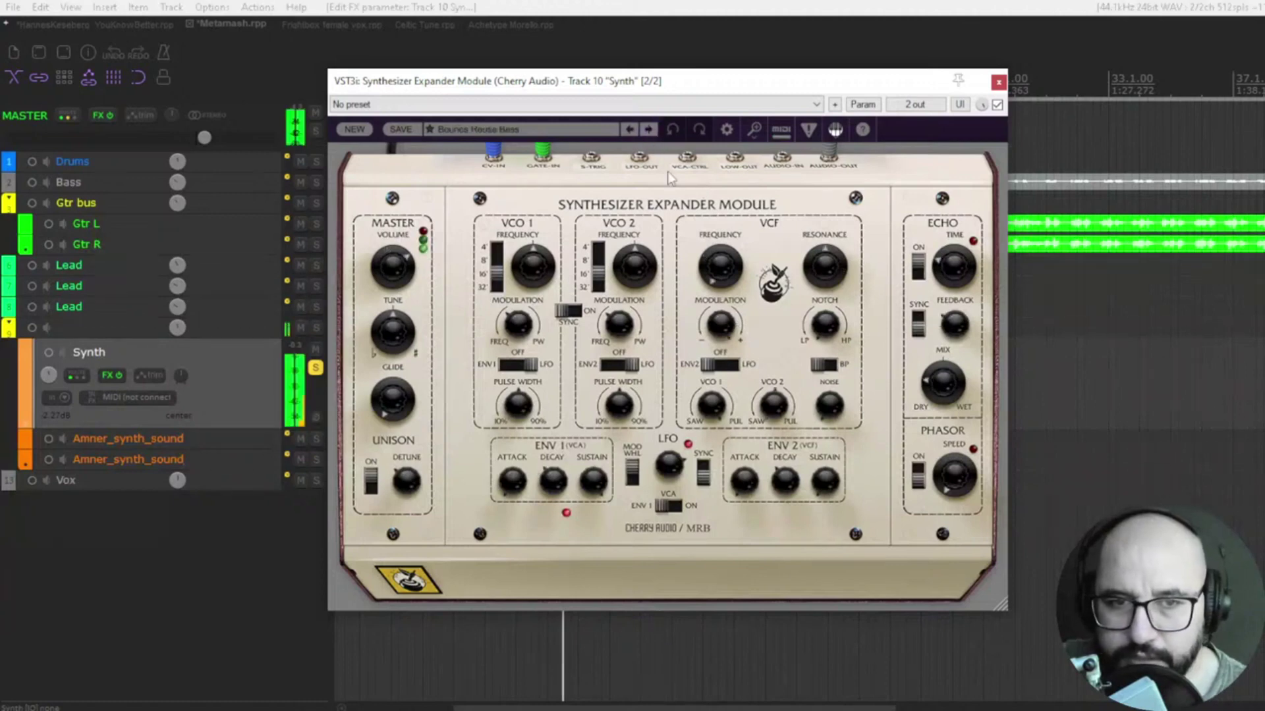
pyautogui.click(649, 129)
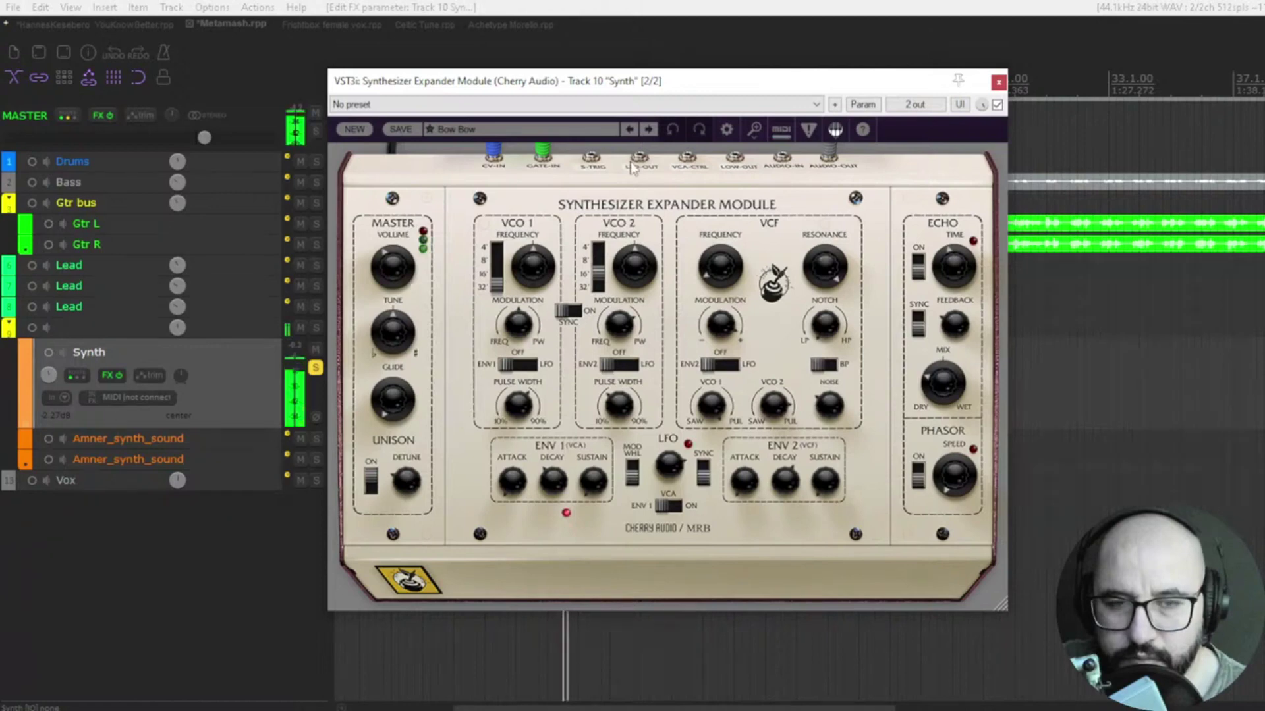
# Load A Notch Higher from the preset browser's Leads category
pyautogui.click(476, 130)
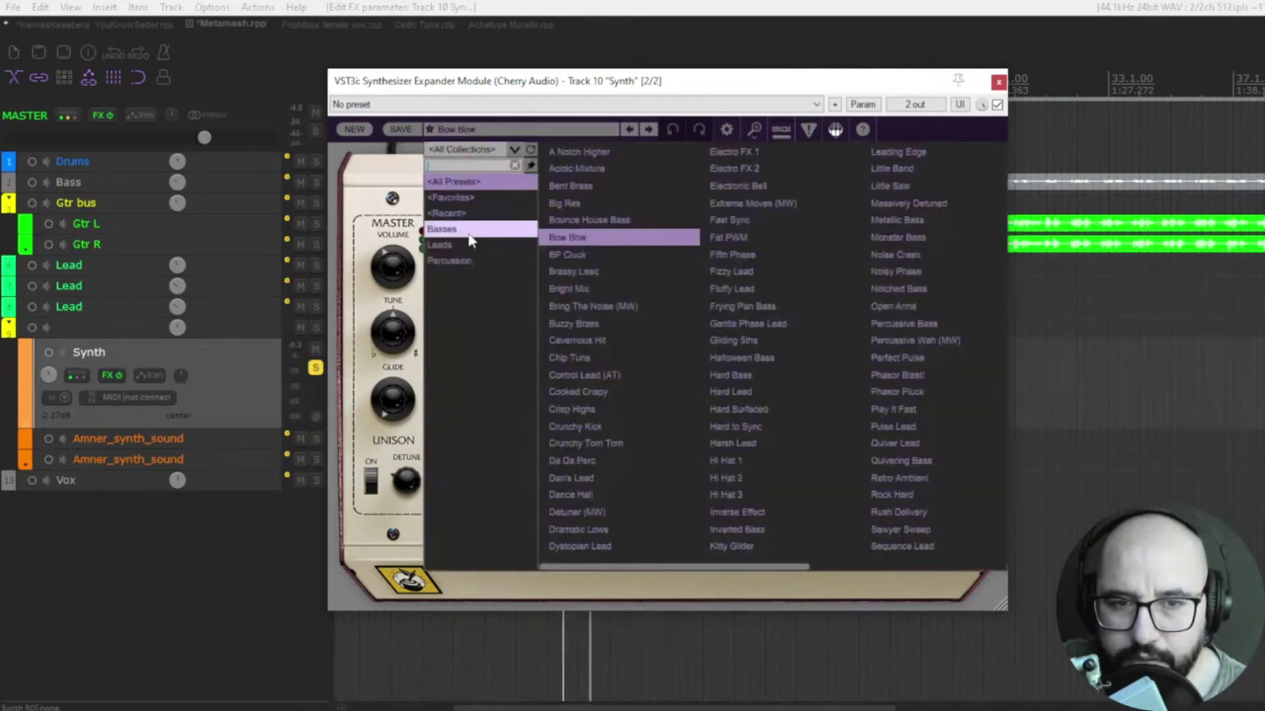
pyautogui.click(439, 245)
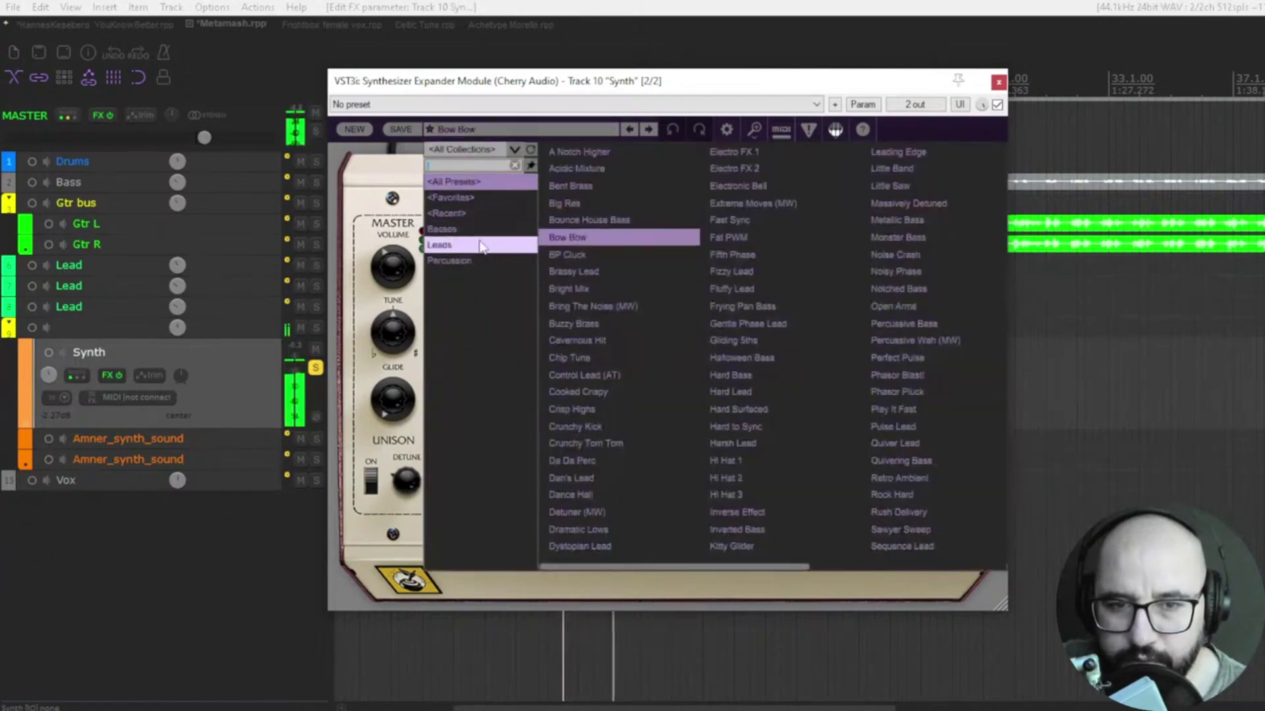
pyautogui.click(579, 152)
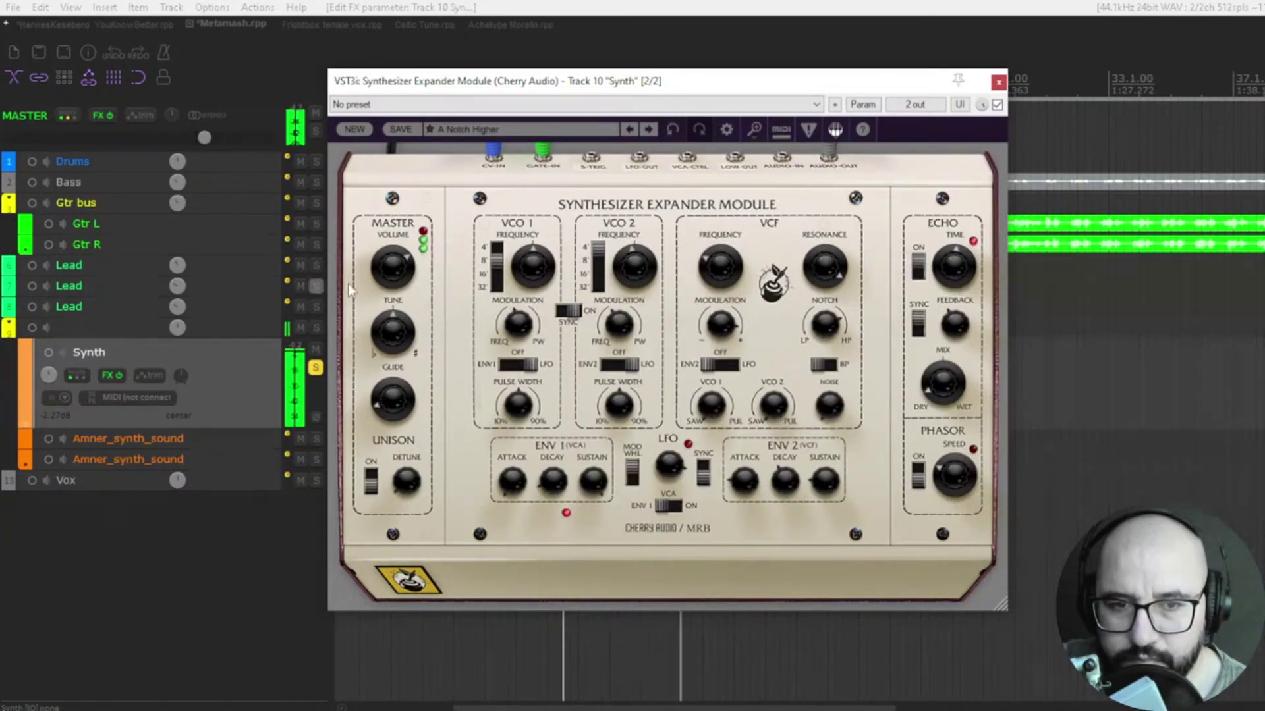
# Set master volume to about 50%, Echo Mix to about 79%, and raise Echo Feedback
pyautogui.moveTo(393, 271); pyautogui.dragTo(395, 309)
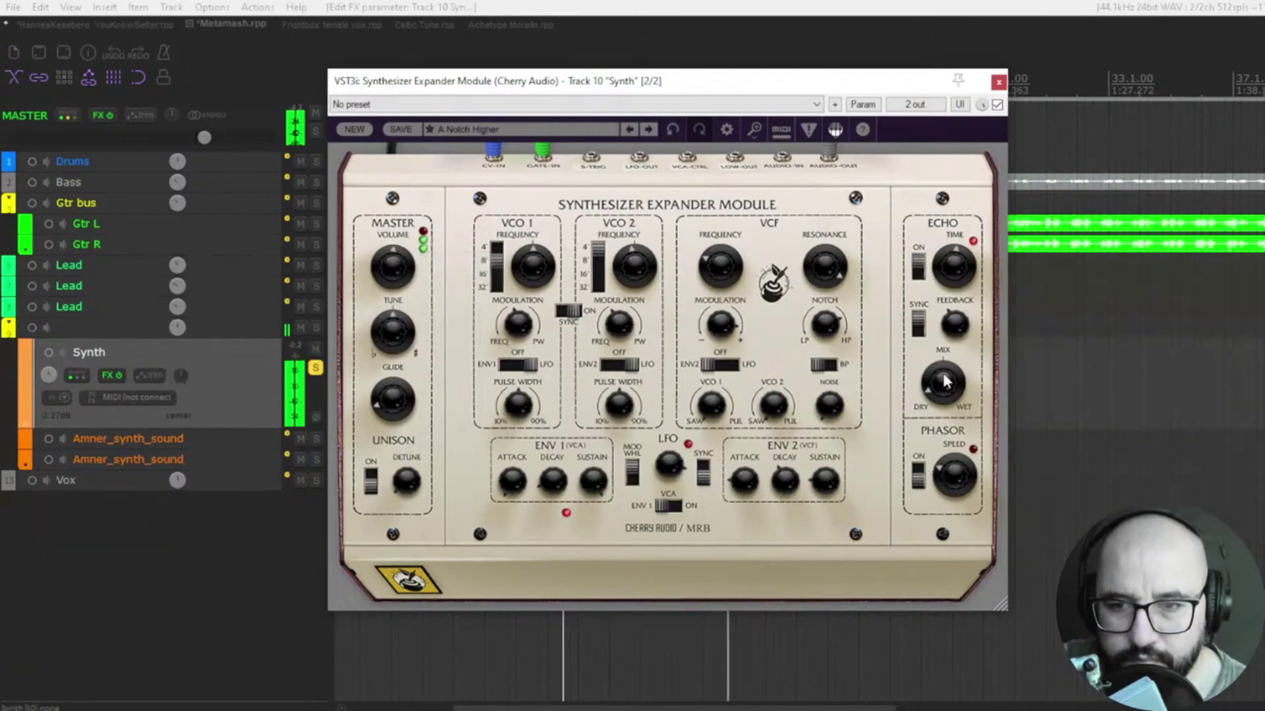
pyautogui.moveTo(944, 381); pyautogui.dragTo(953, 266)
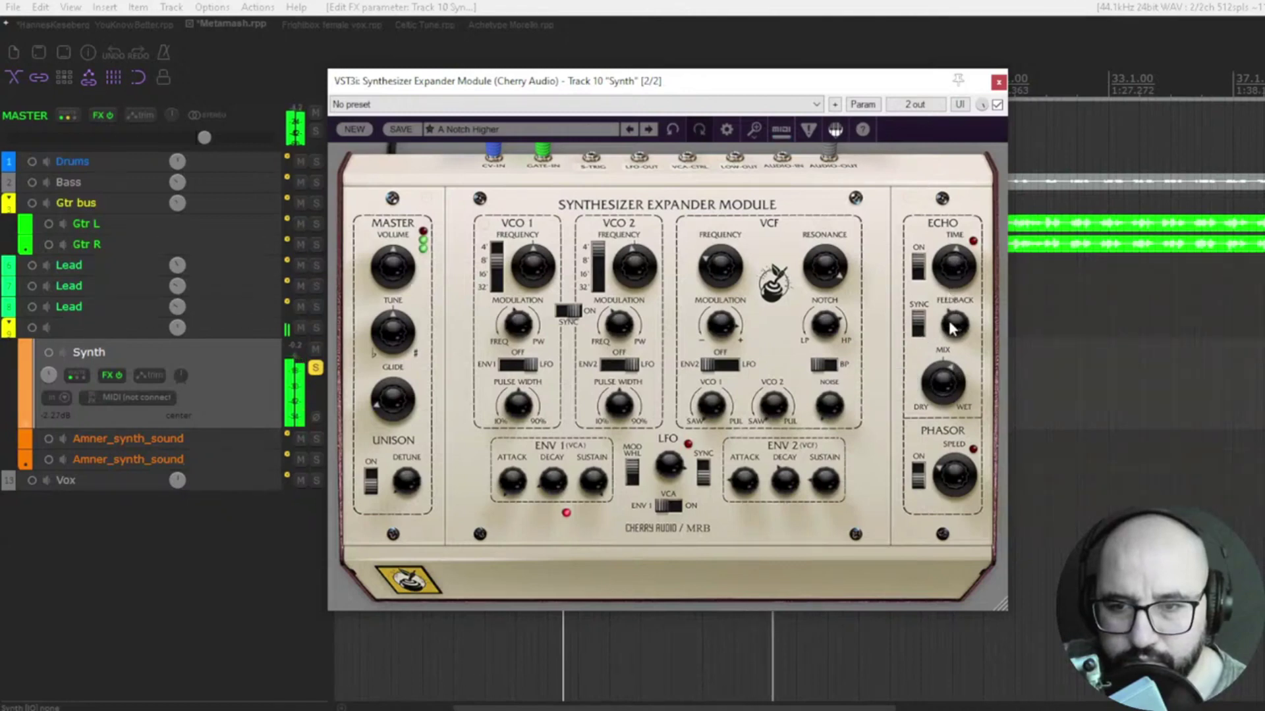
pyautogui.moveTo(951, 328); pyautogui.dragTo(945, 271)
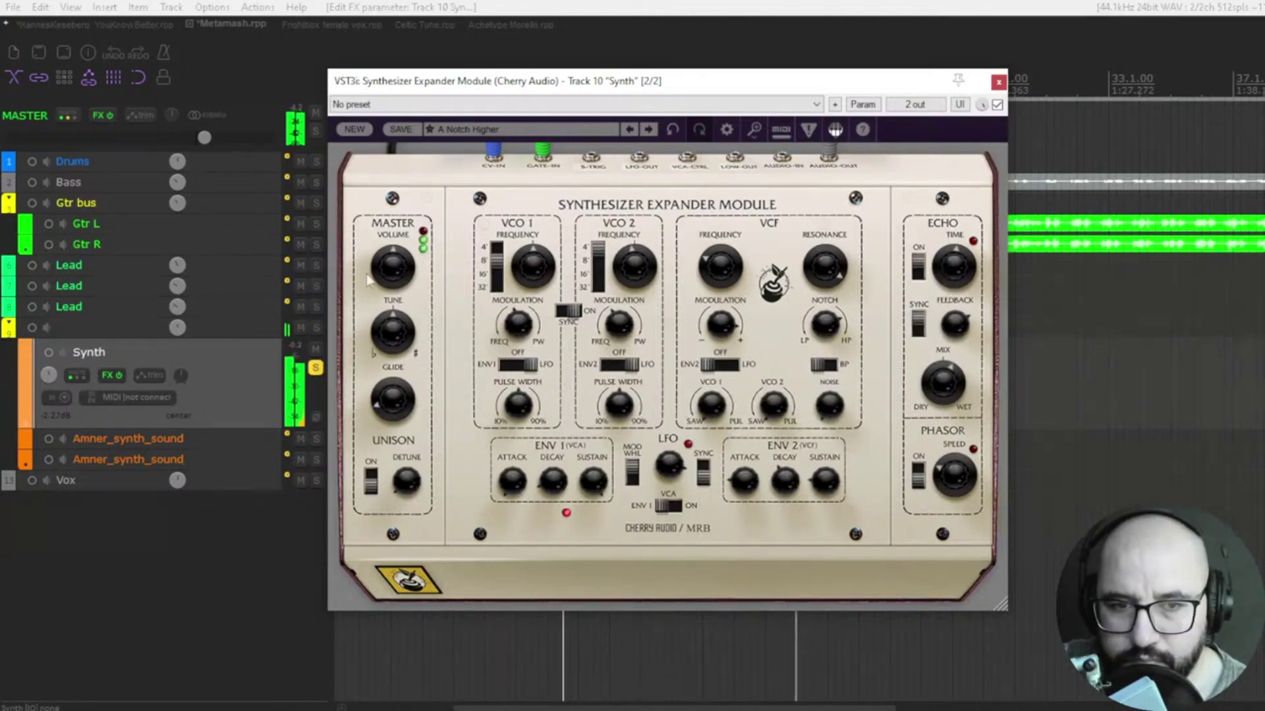
pyautogui.moveTo(370, 280); pyautogui.dragTo(386, 290)
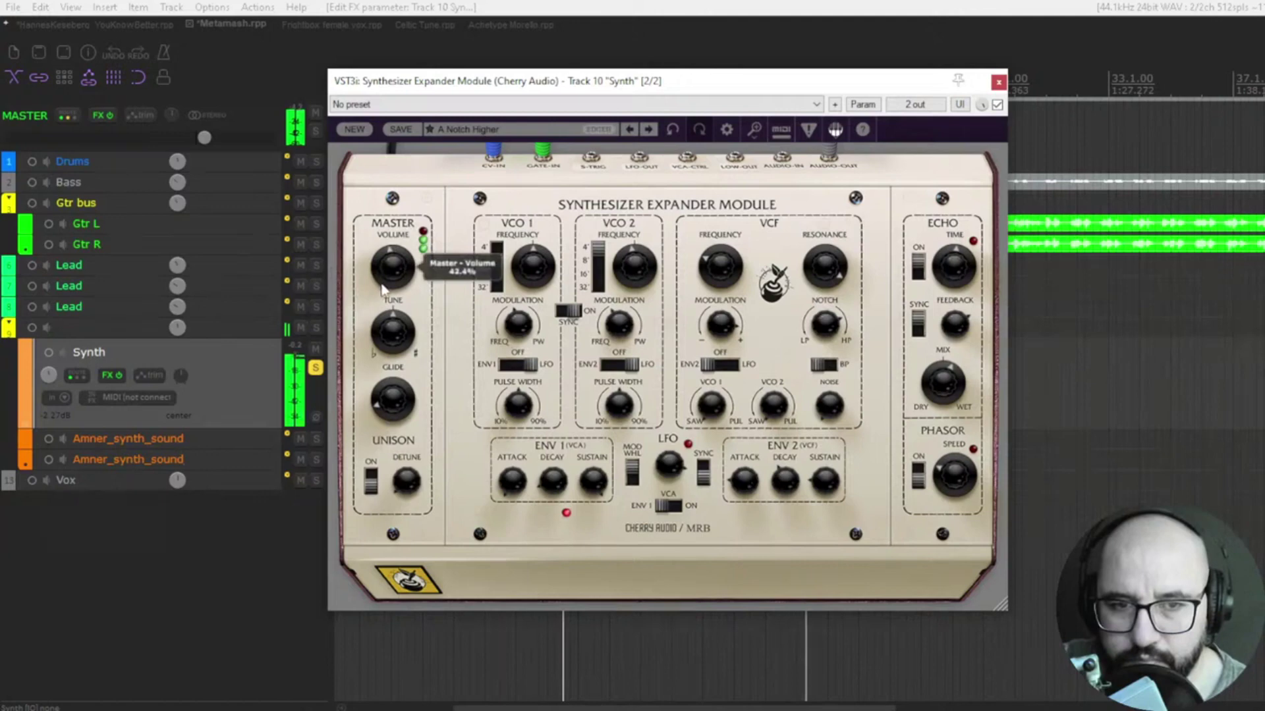
# Advance through Bent Brass and Brassy Lead to the Bright Mix preset
pyautogui.click(649, 132)
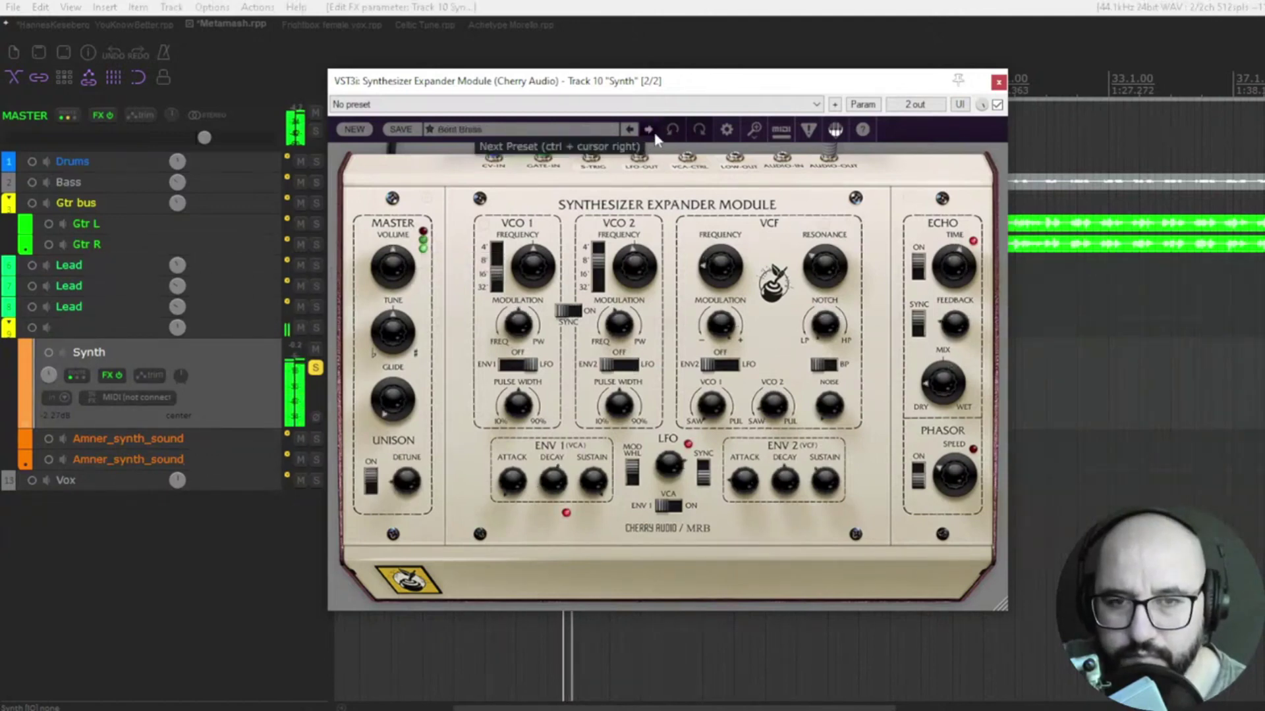
pyautogui.click(655, 134)
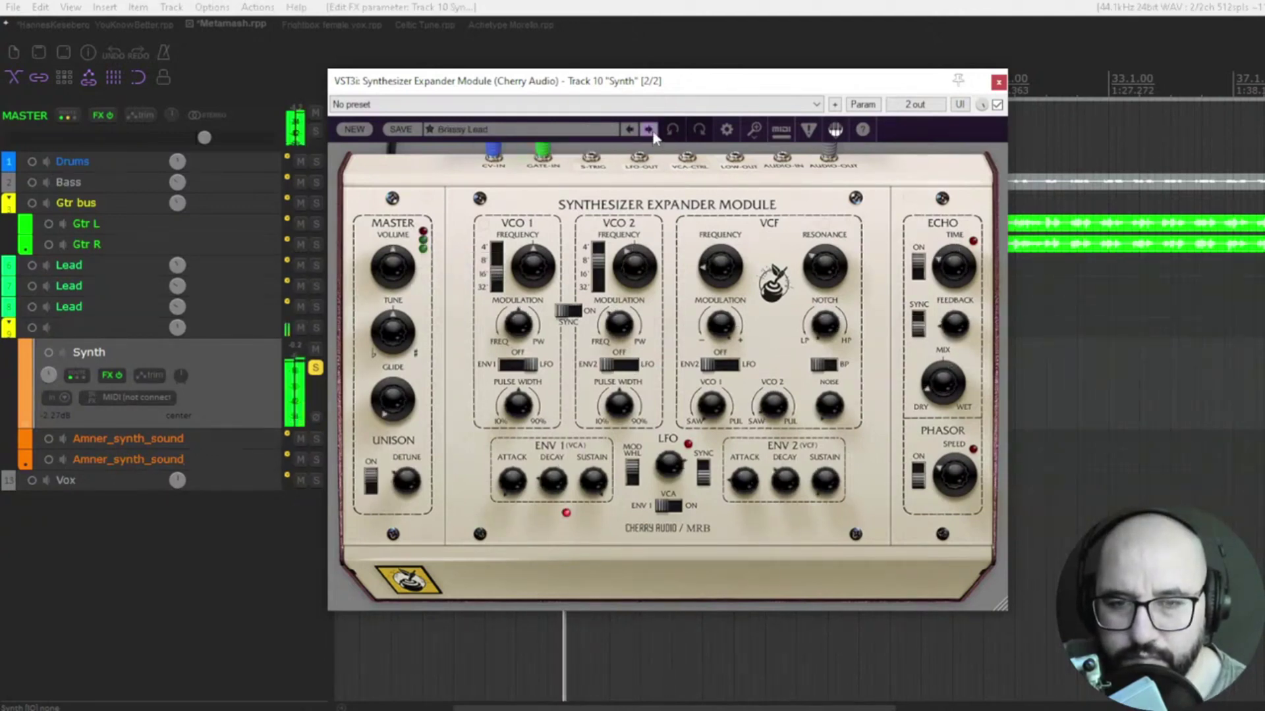
pyautogui.click(655, 135)
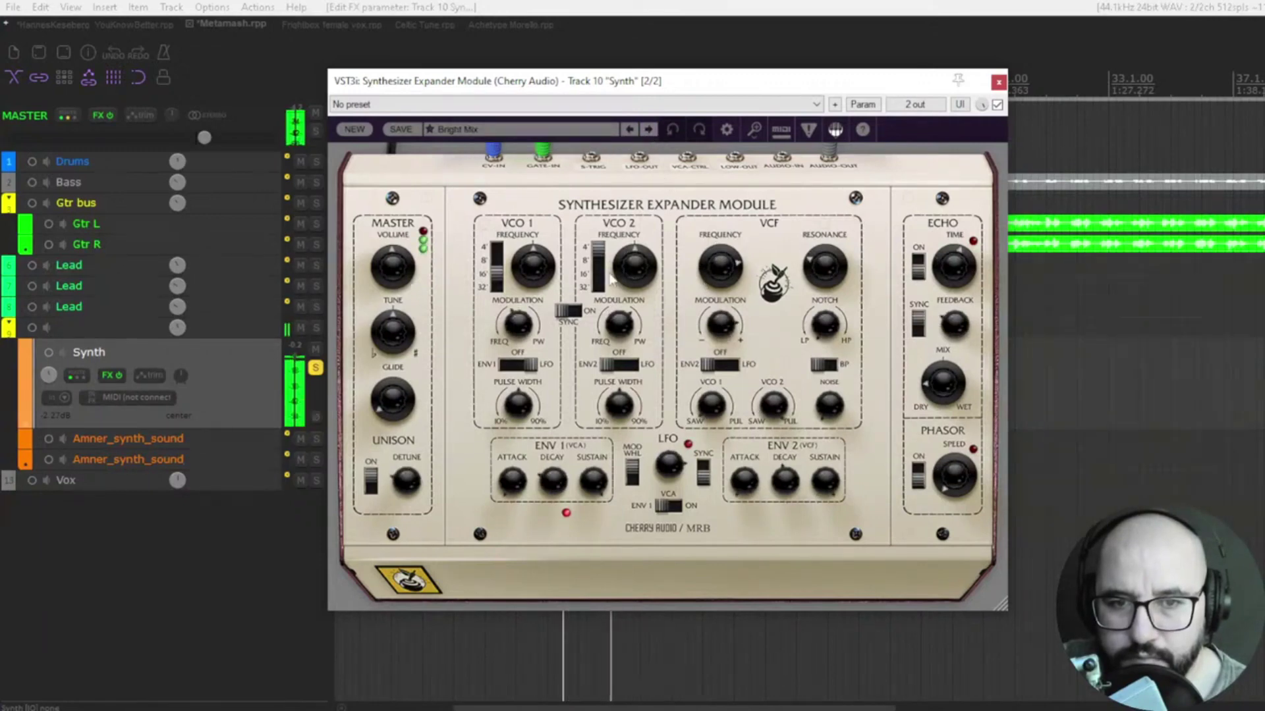
# Drop VCO 2 to the 8' octave and restart playback to audition it
pyautogui.moveTo(599, 249); pyautogui.dragTo(598, 264)
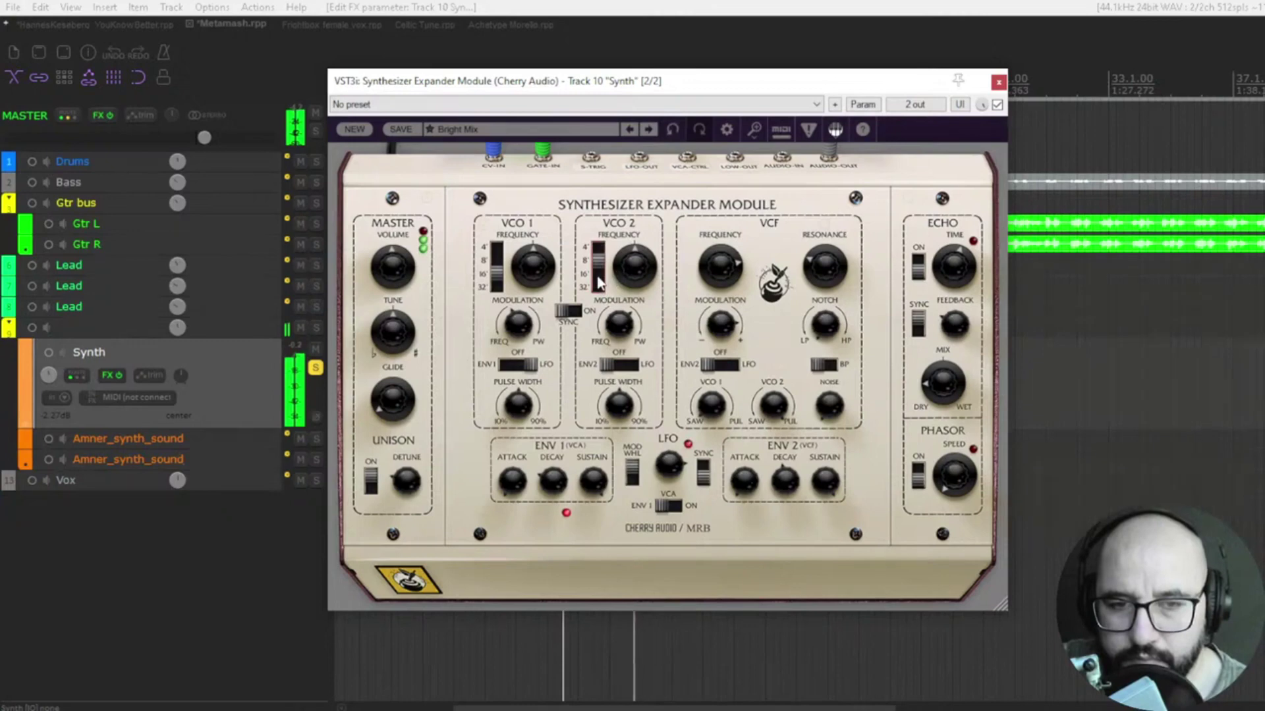
pyautogui.press('space')
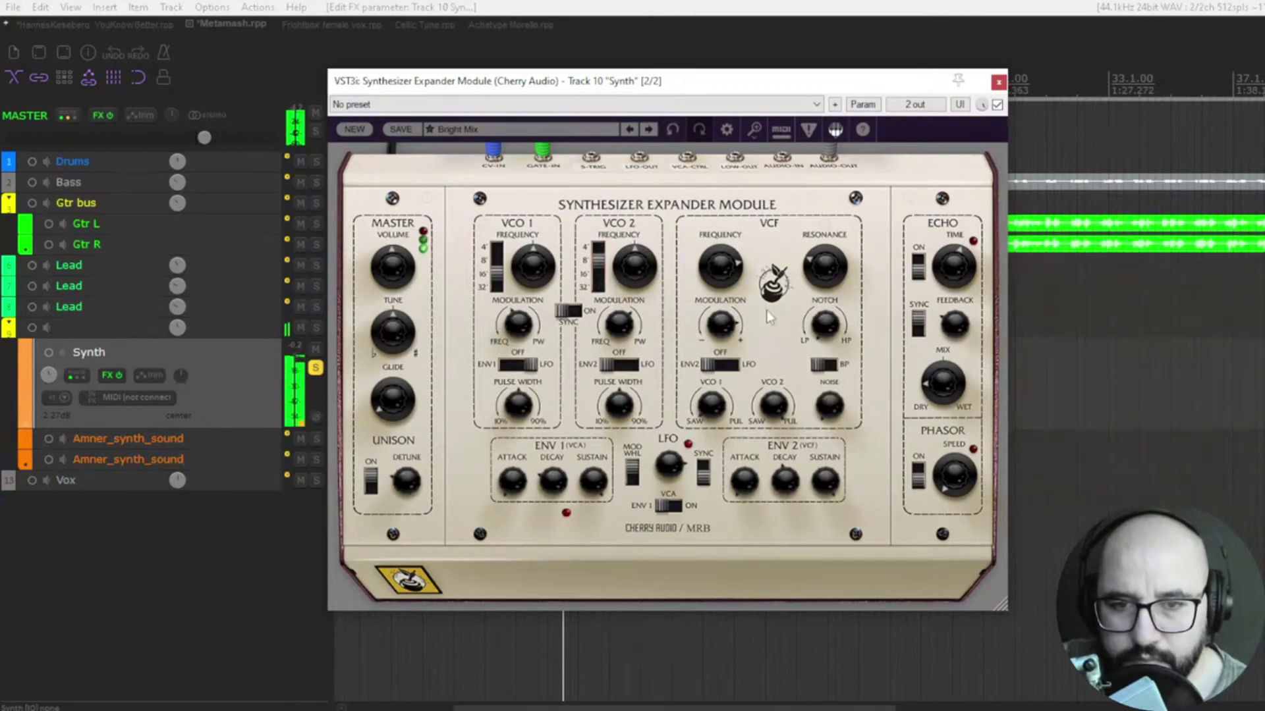
pyautogui.press('space')
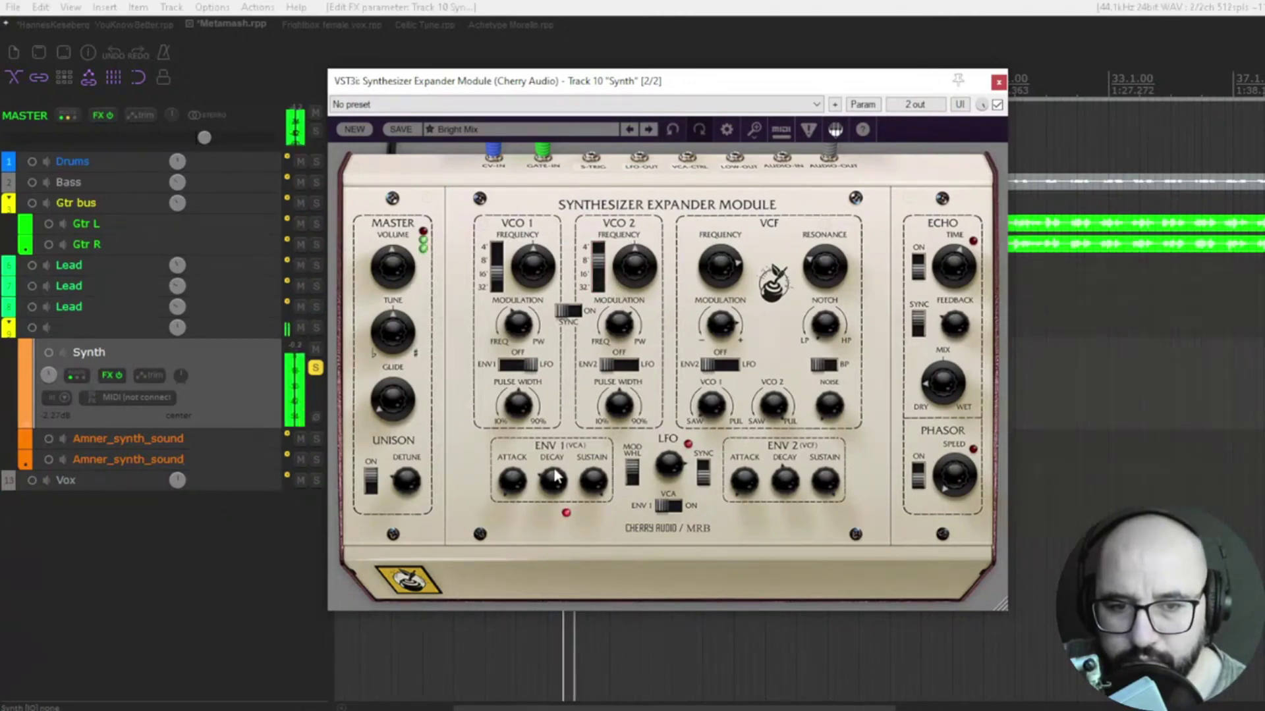
# Lower Bright Mix's Unison Detune, ending around 55.7%, while auditioning
pyautogui.moveTo(411, 478); pyautogui.dragTo(418, 402)
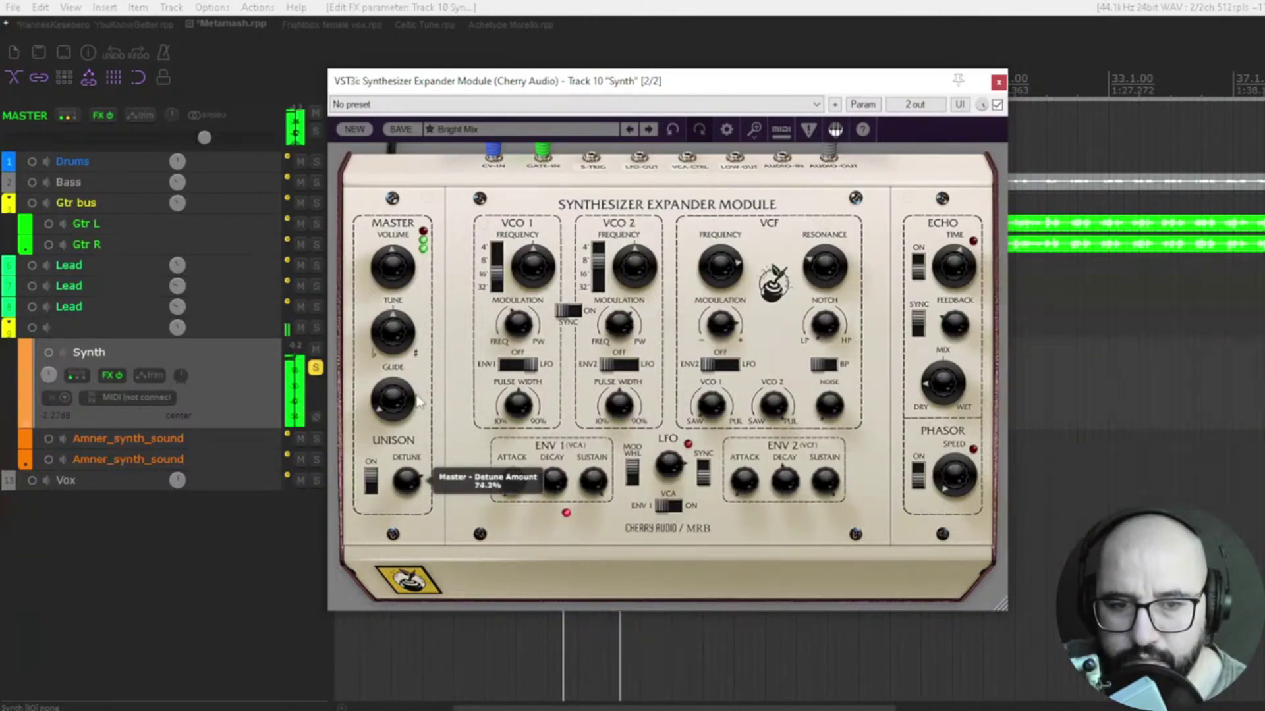
pyautogui.moveTo(411, 484); pyautogui.dragTo(407, 428)
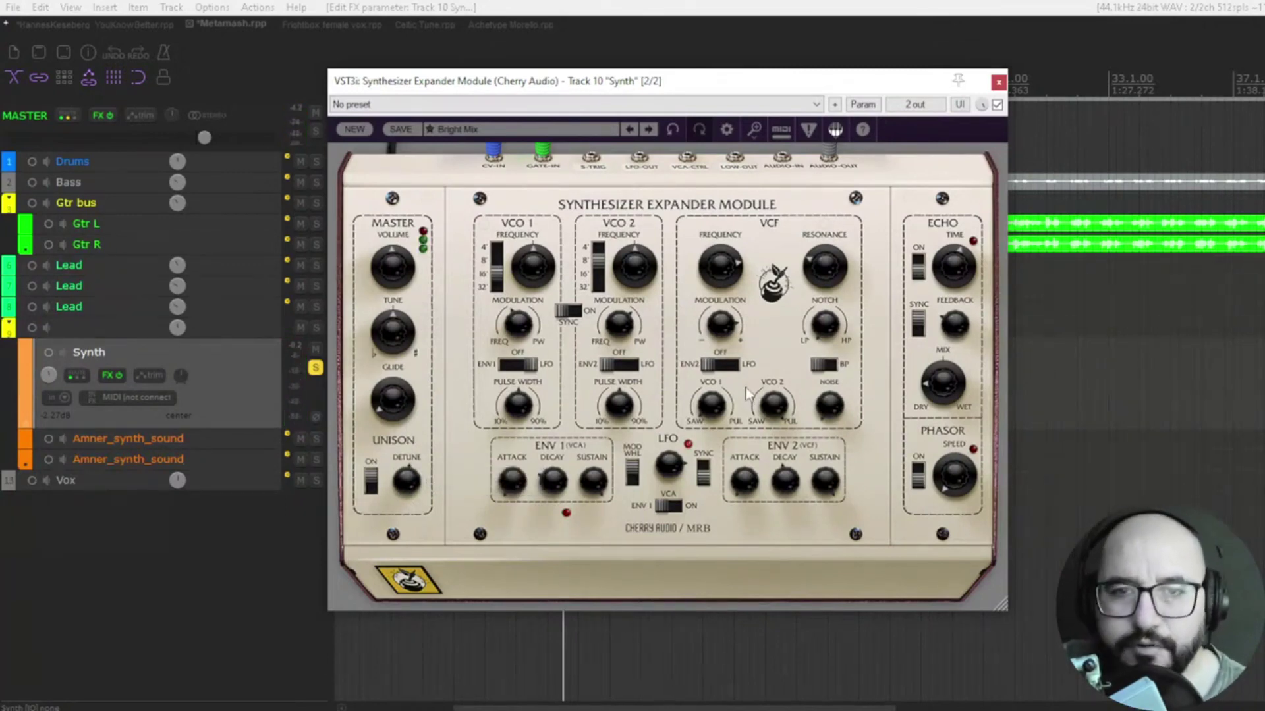
pyautogui.press('space')
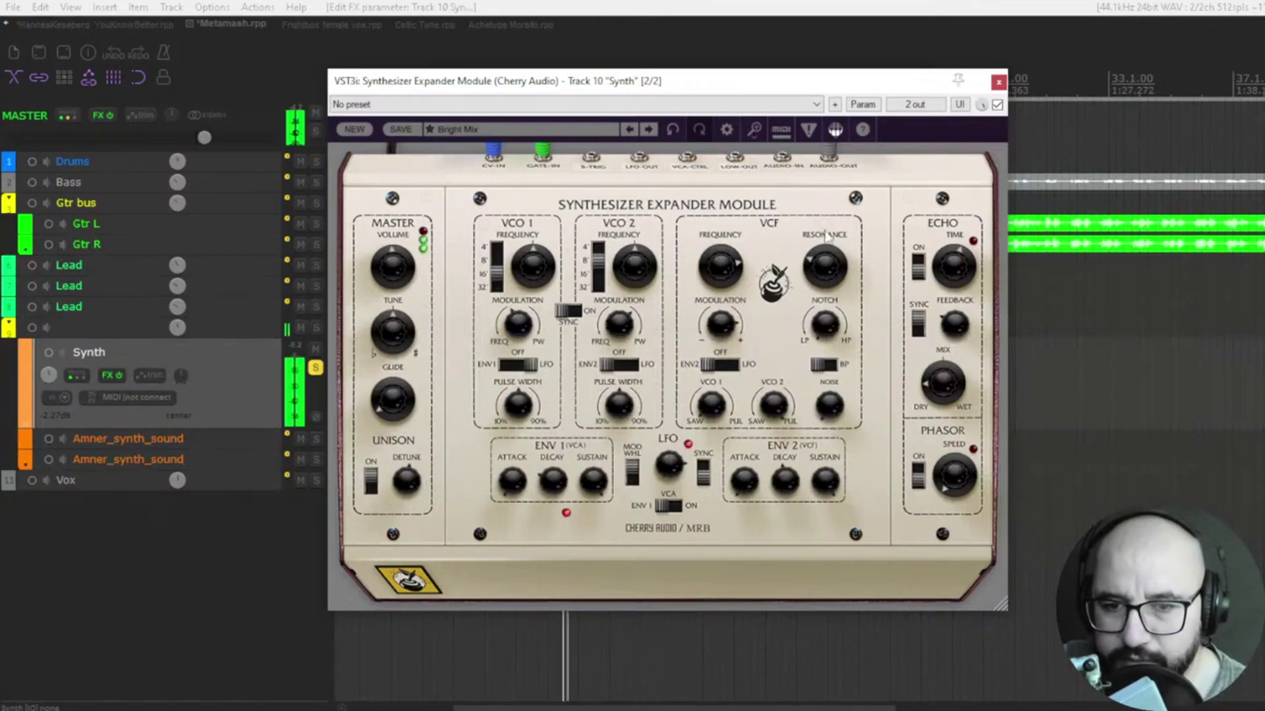
pyautogui.moveTo(408, 471); pyautogui.dragTo(406, 487)
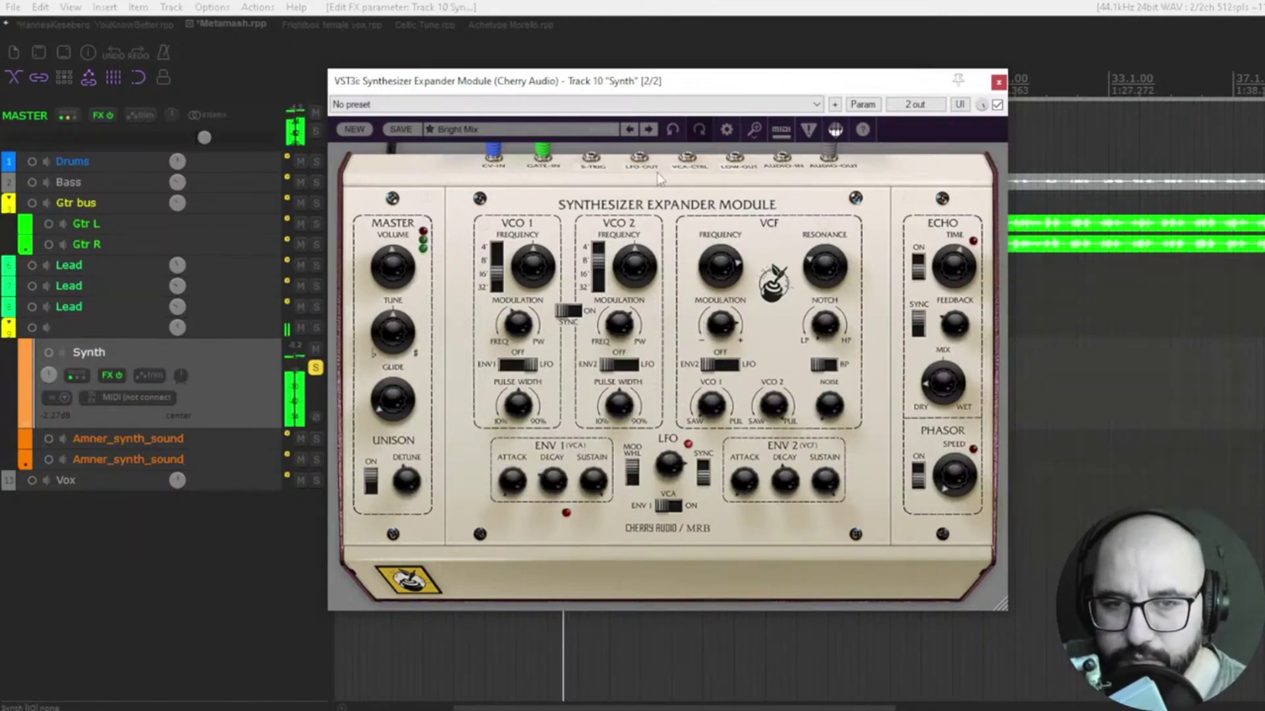
# Load Buzzy Brass, raise and toggle the Phasor speed, and push Echo Mix to about 86% wet
pyautogui.click(649, 130)
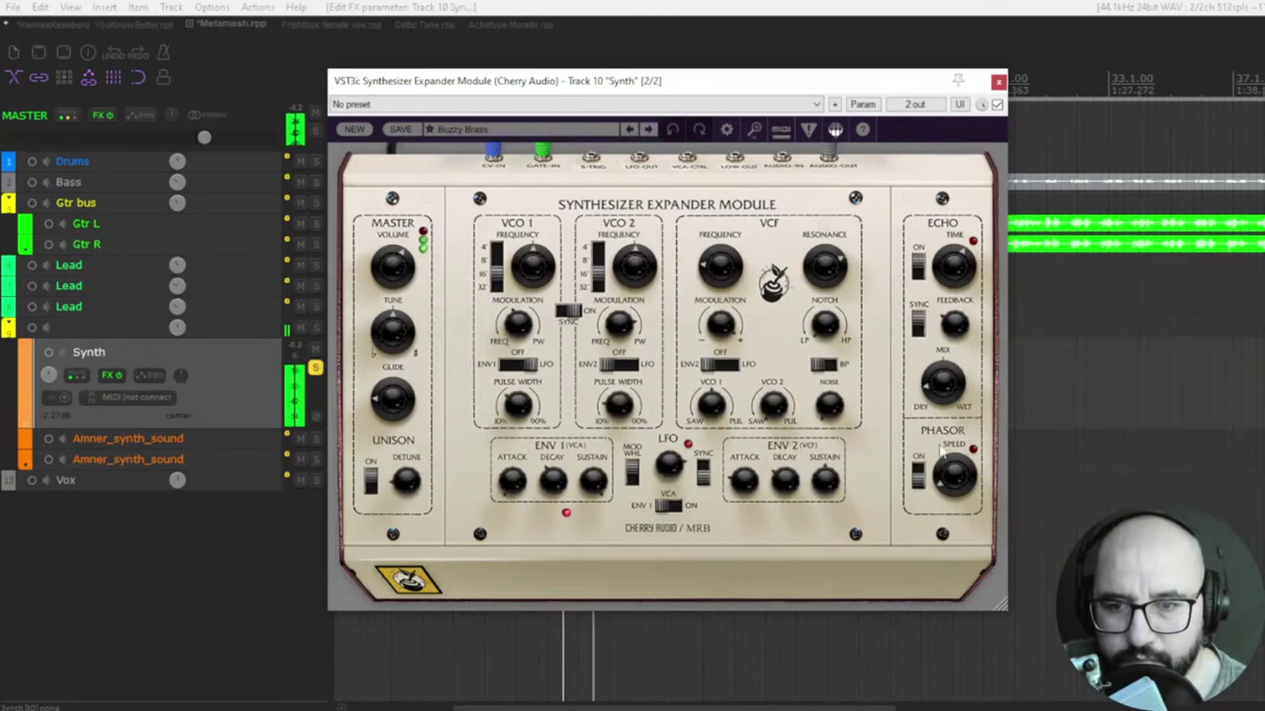
pyautogui.moveTo(947, 480); pyautogui.dragTo(946, 467)
pyautogui.click(919, 476)
pyautogui.scroll(-2, 946, 474)
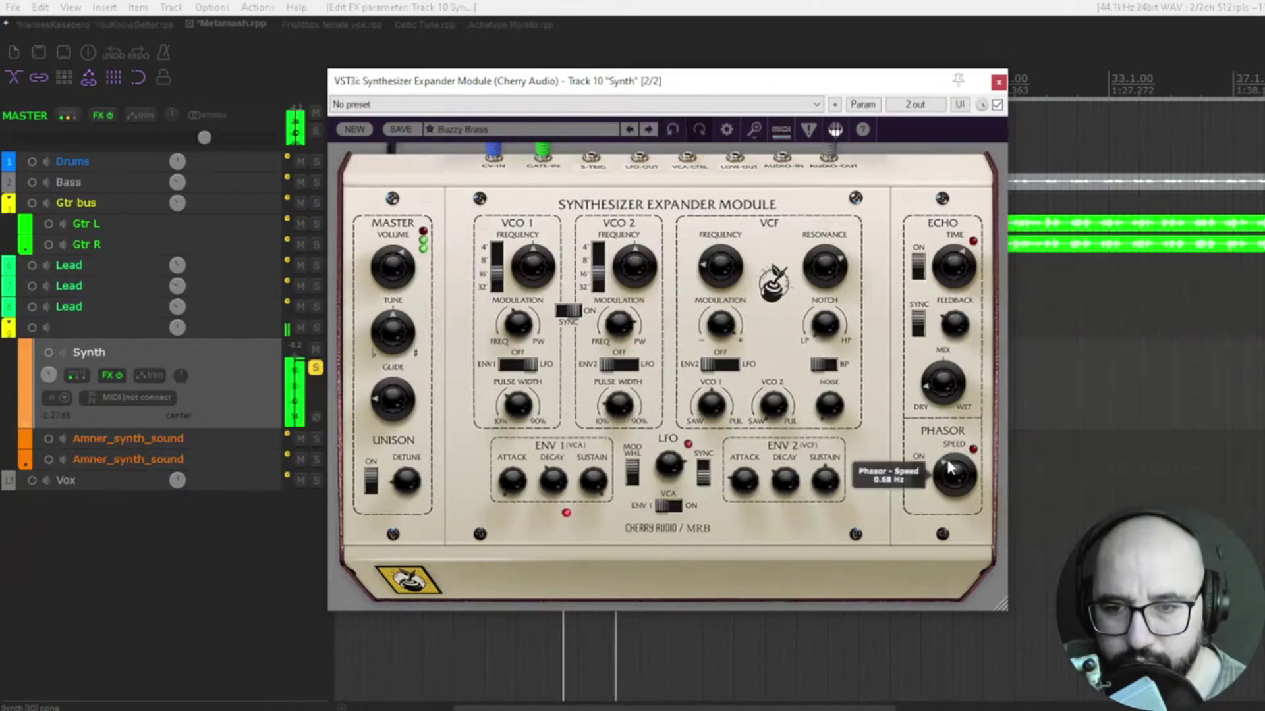
pyautogui.moveTo(943, 385); pyautogui.dragTo(950, 303)
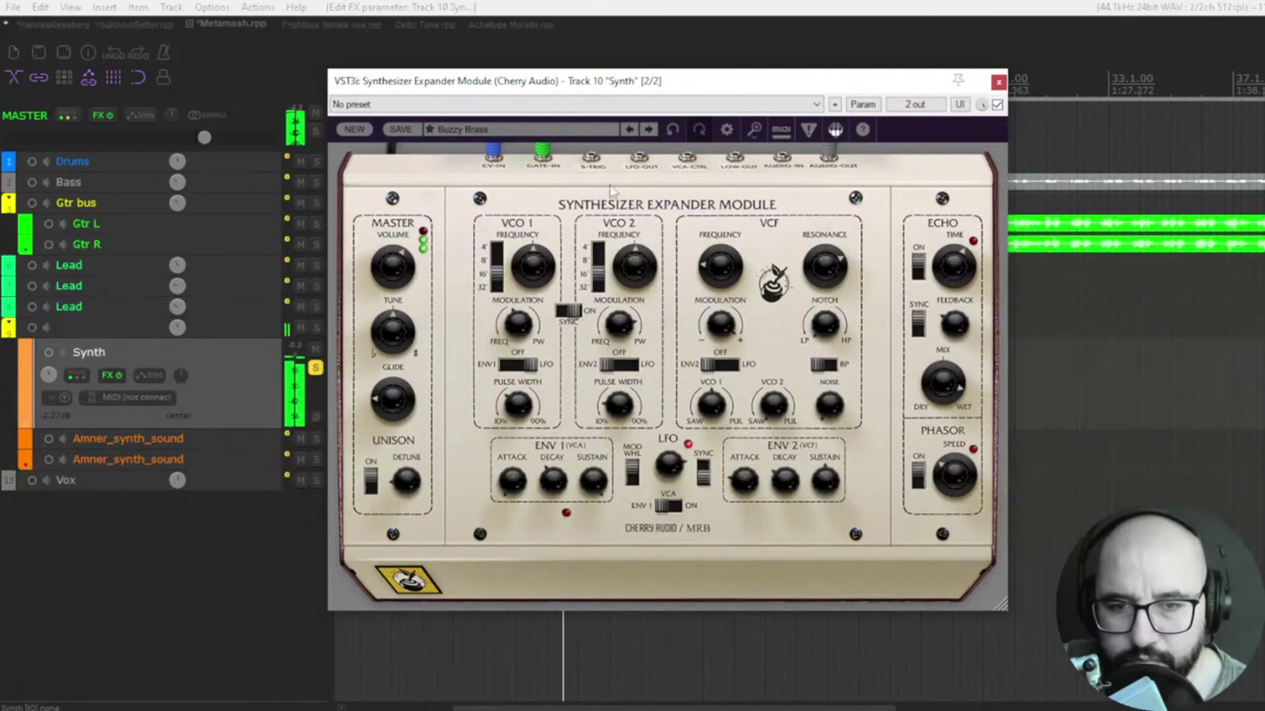
# Step past Chip Tune to Control Lead (AT) and trim Master Volume to 48.2%
pyautogui.click(649, 129)
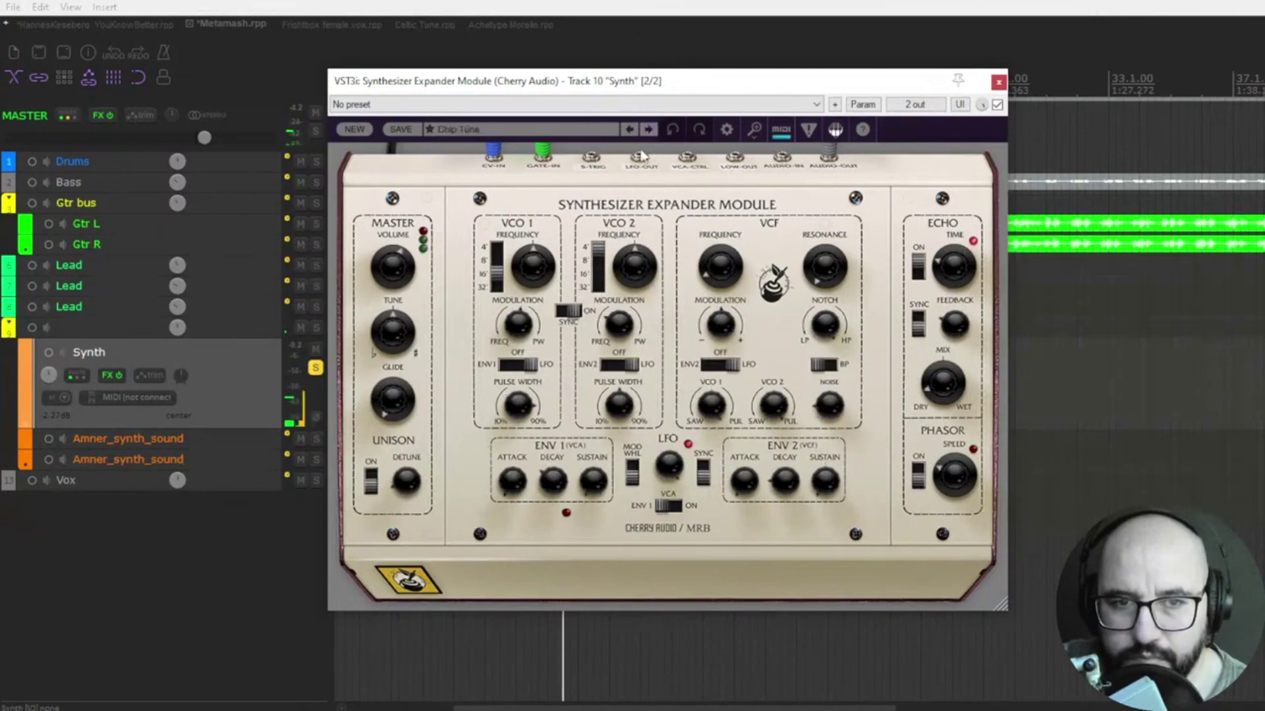
pyautogui.click(649, 129)
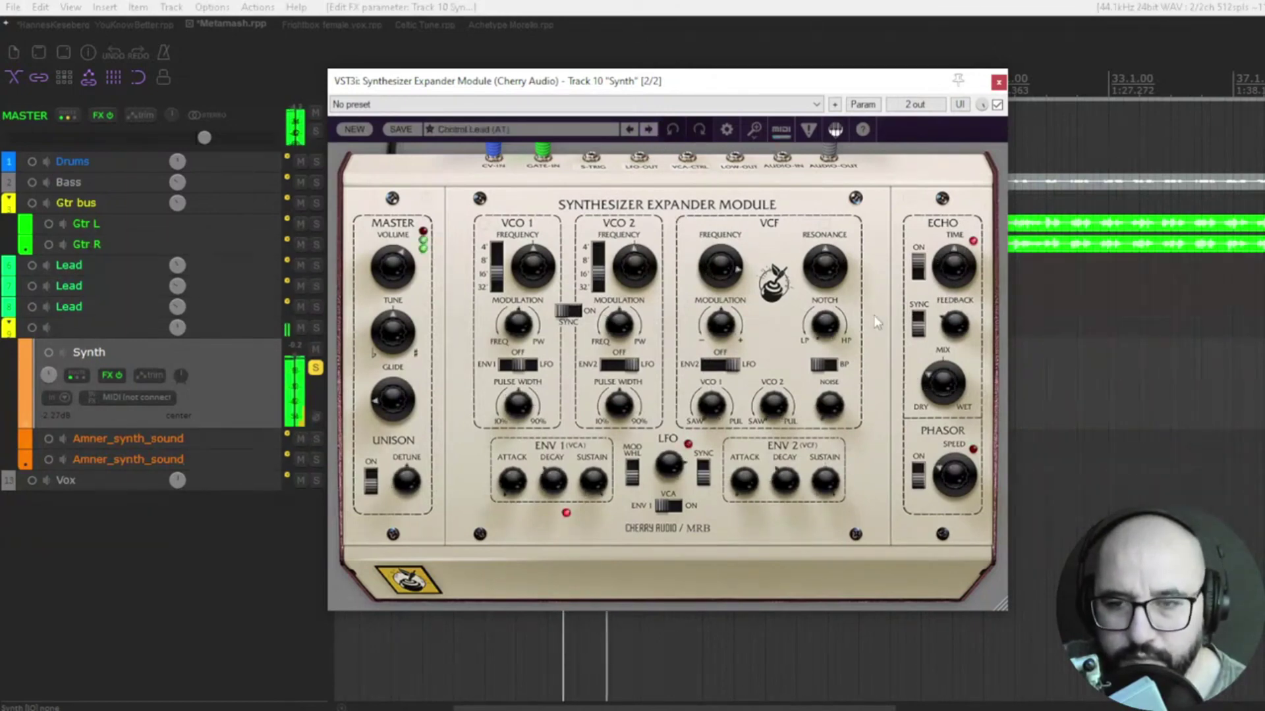
pyautogui.moveTo(393, 271); pyautogui.dragTo(392, 299)
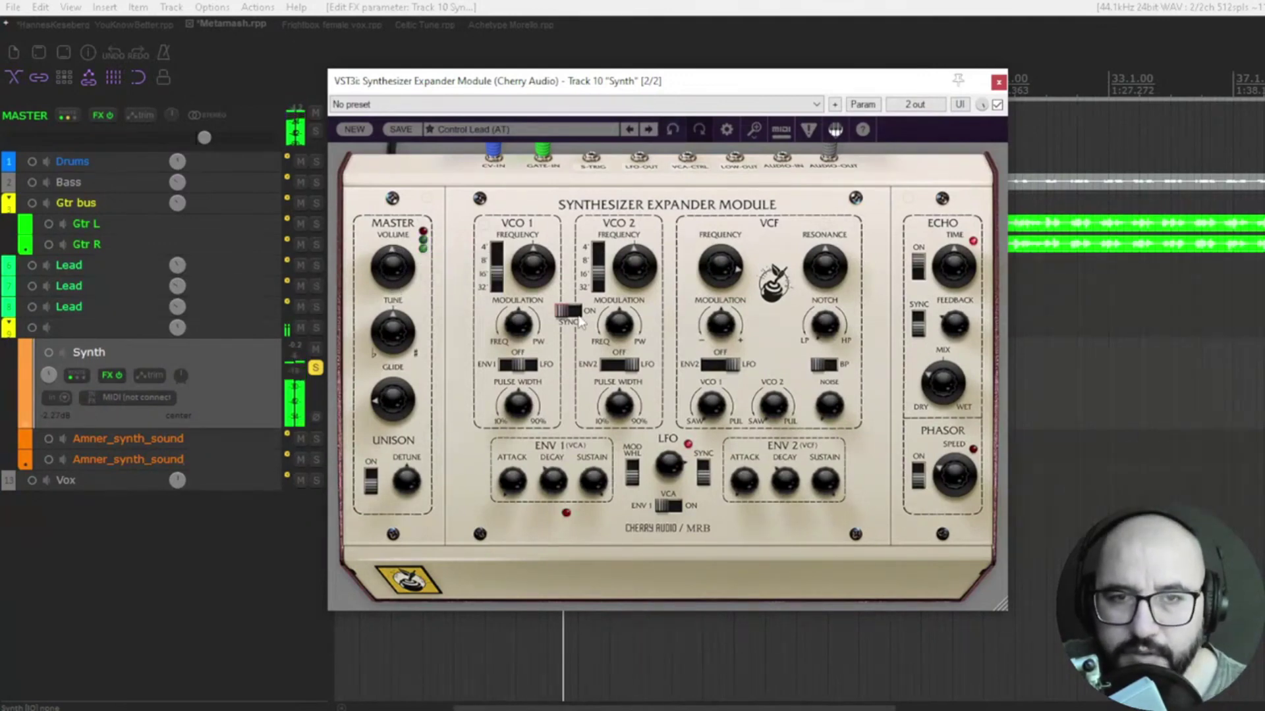